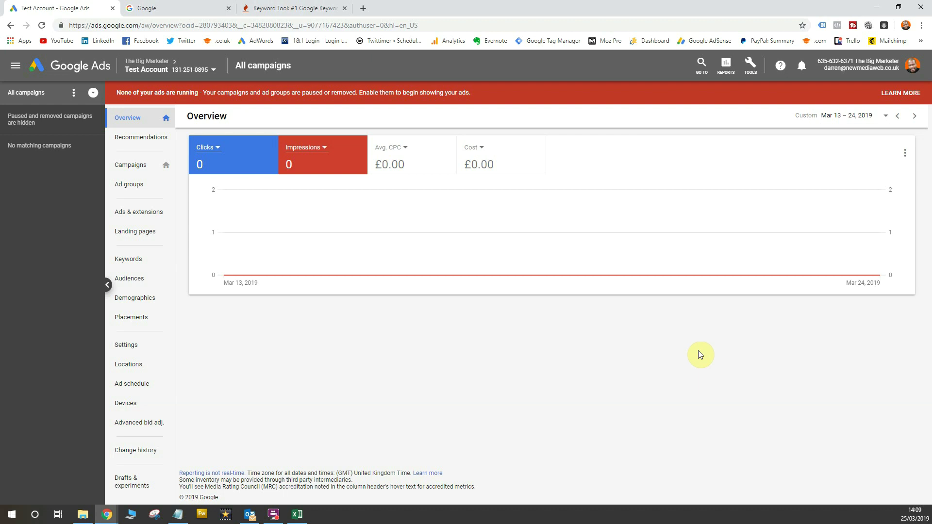
- Open Keyword Planner from the Tools menu and choose Find new keywords
{"action": "left_click", "coordinate": [749, 68]}
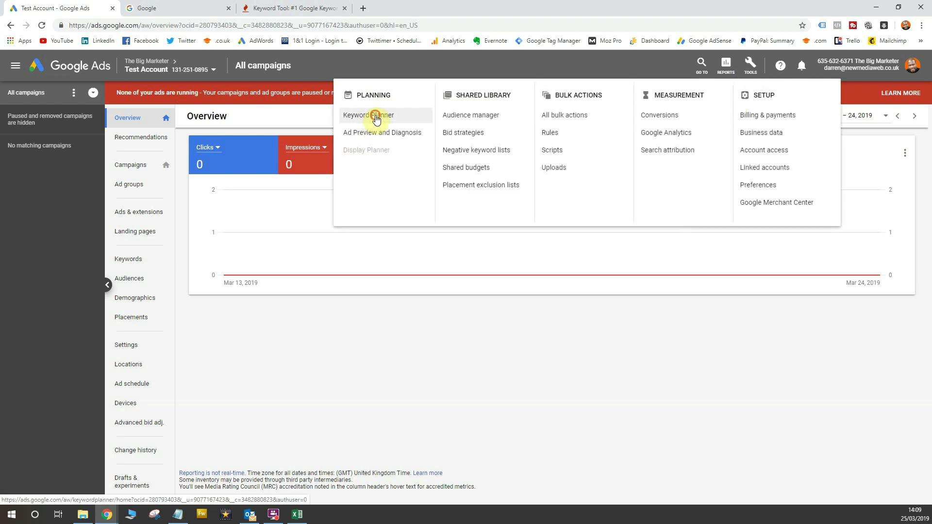
{"action": "left_click", "coordinate": [376, 116]}
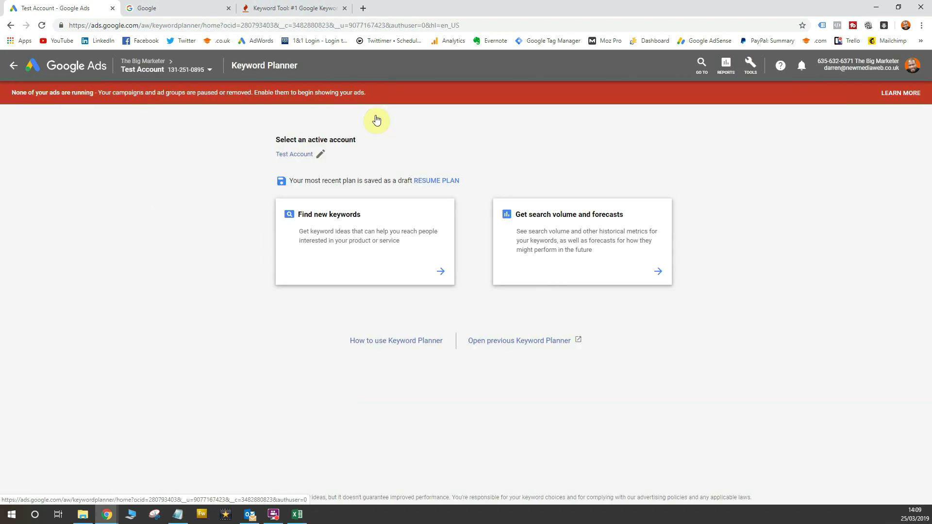
{"action": "left_click", "coordinate": [357, 219]}
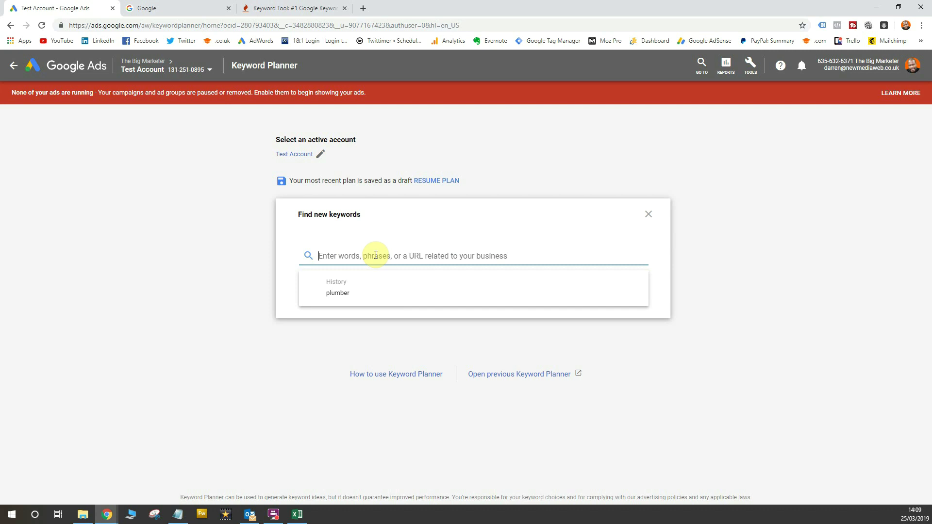
- Run the keyword idea search for 'plumber' and look through the results
{"action": "left_click", "coordinate": [385, 294]}
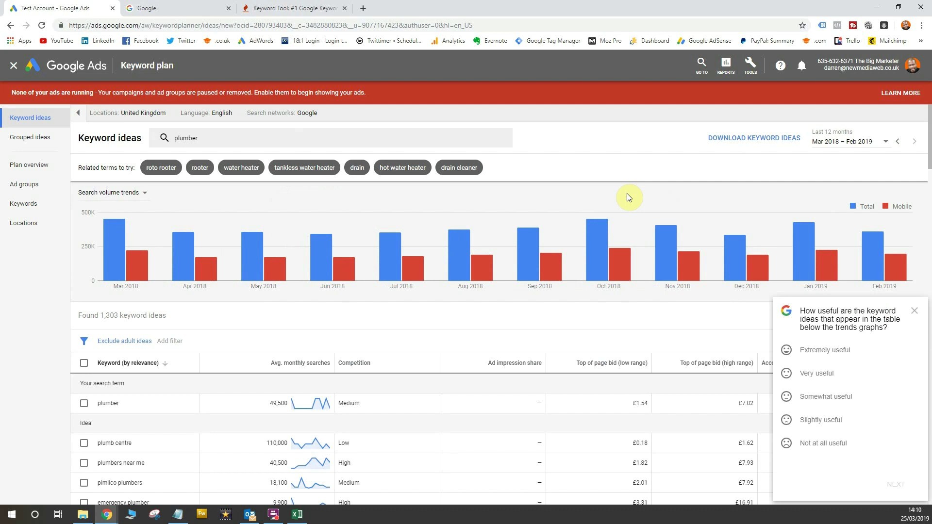
{"action": "left_click", "coordinate": [914, 310]}
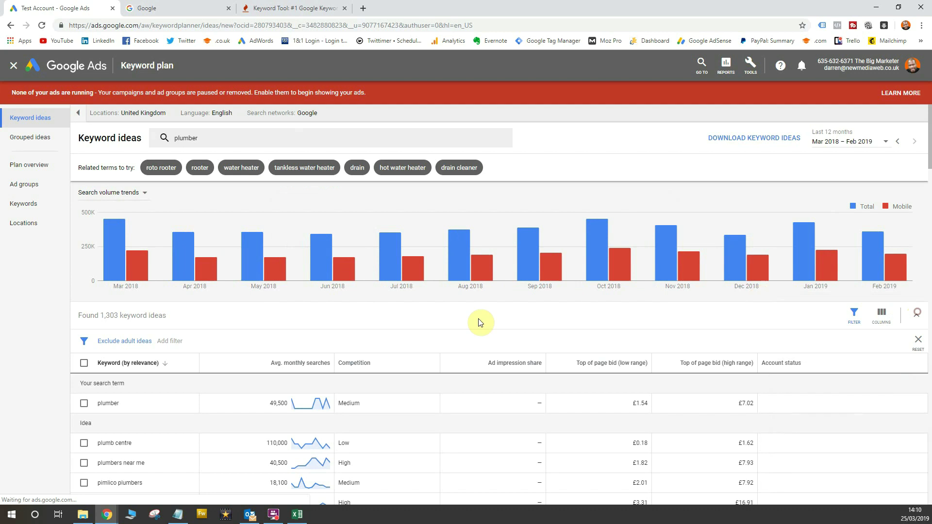
{"action": "scroll", "coordinate": [479, 323], "scroll_direction": "down", "scroll_amount": 2}
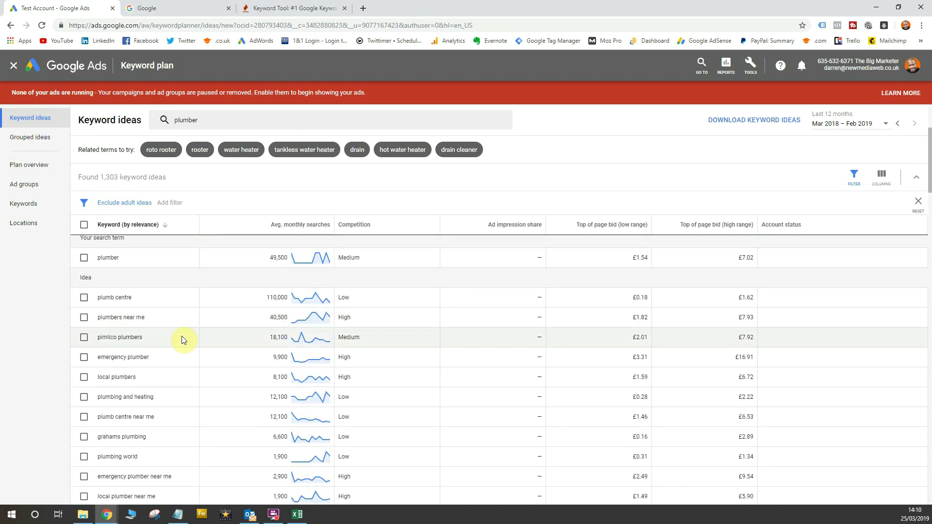
{"action": "scroll", "coordinate": [182, 336], "scroll_direction": "down", "scroll_amount": 4}
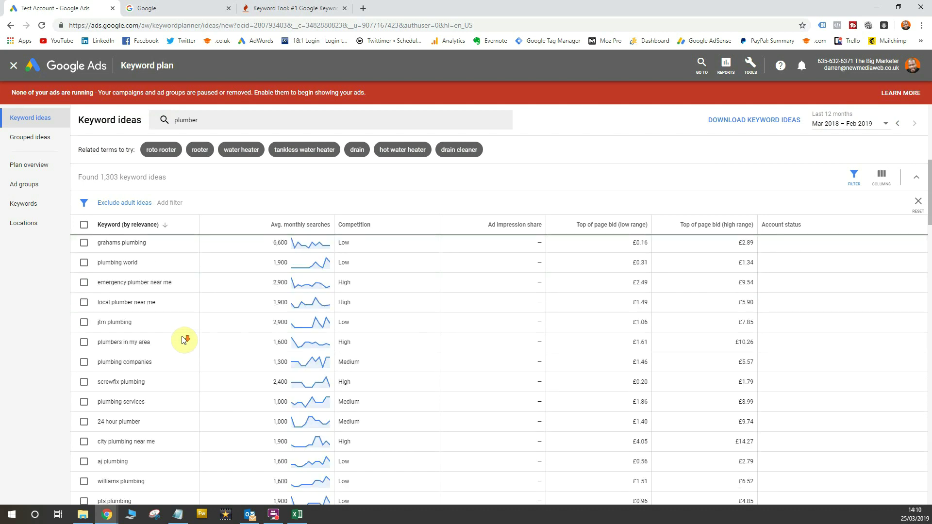
{"action": "scroll", "coordinate": [183, 340], "scroll_direction": "down", "scroll_amount": 4}
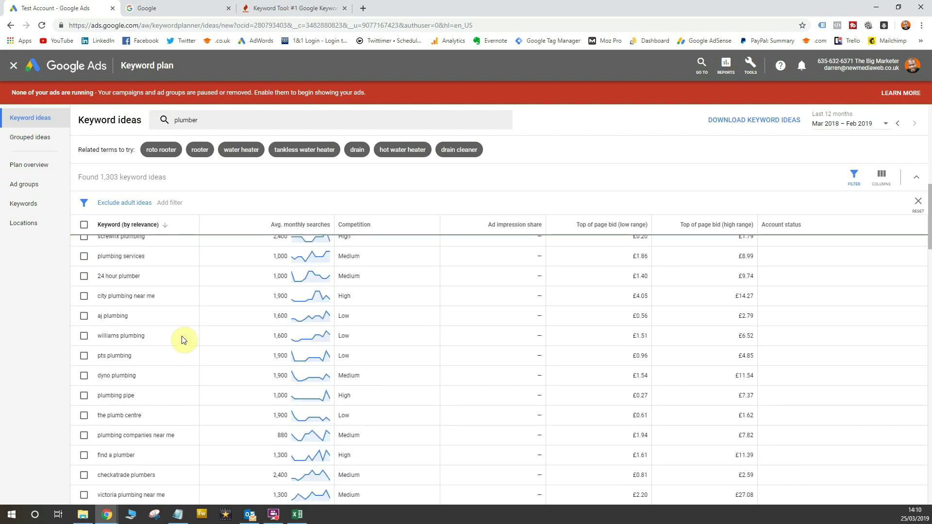
{"action": "scroll", "coordinate": [184, 340], "scroll_direction": "down", "scroll_amount": 1}
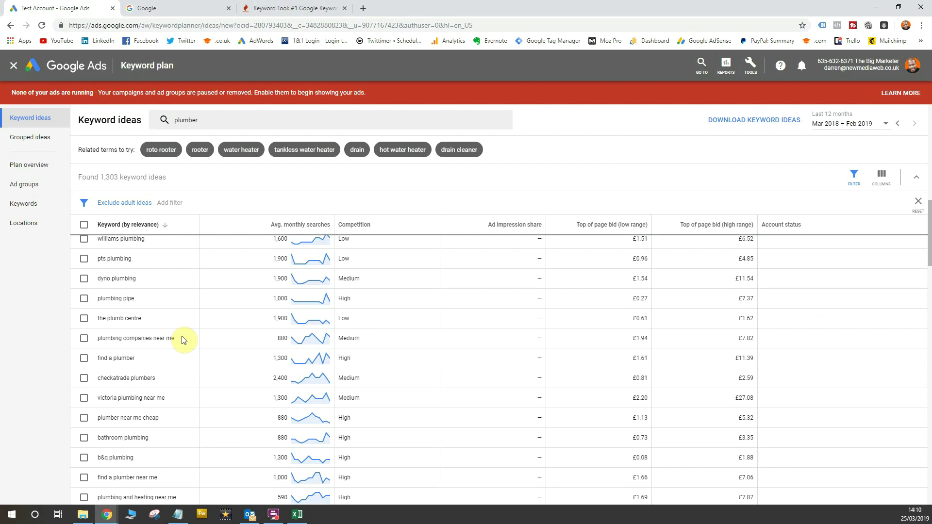
{"action": "scroll", "coordinate": [182, 338], "scroll_direction": "down", "scroll_amount": 4}
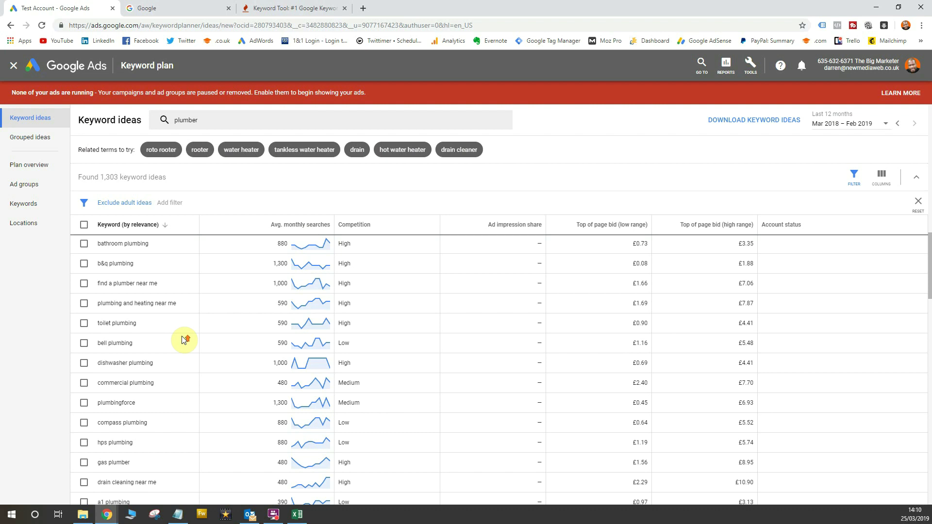
{"action": "scroll", "coordinate": [183, 339], "scroll_direction": "down", "scroll_amount": 5}
{"action": "scroll", "coordinate": [183, 339], "scroll_direction": "up", "scroll_amount": 5}
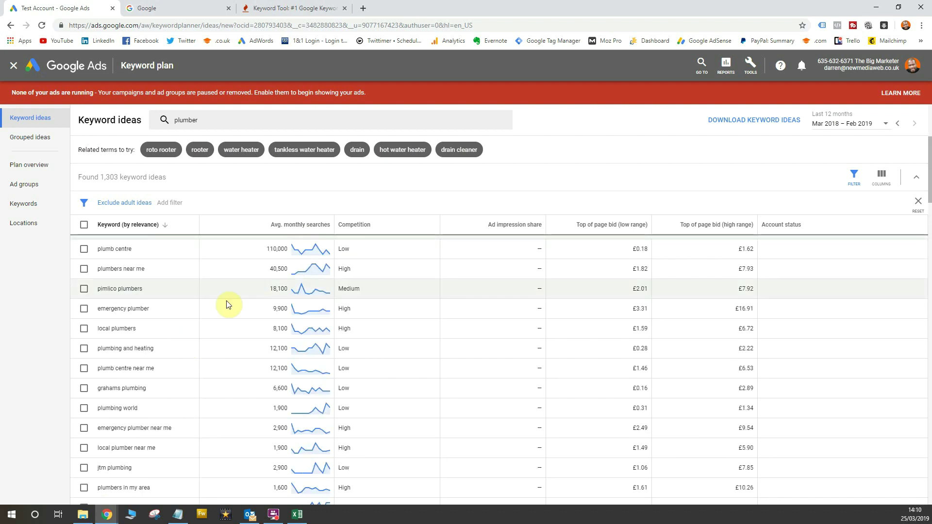
- Download the 1,303 keyword ideas as CSV and open it maximized in Excel
{"action": "left_click", "coordinate": [736, 121]}
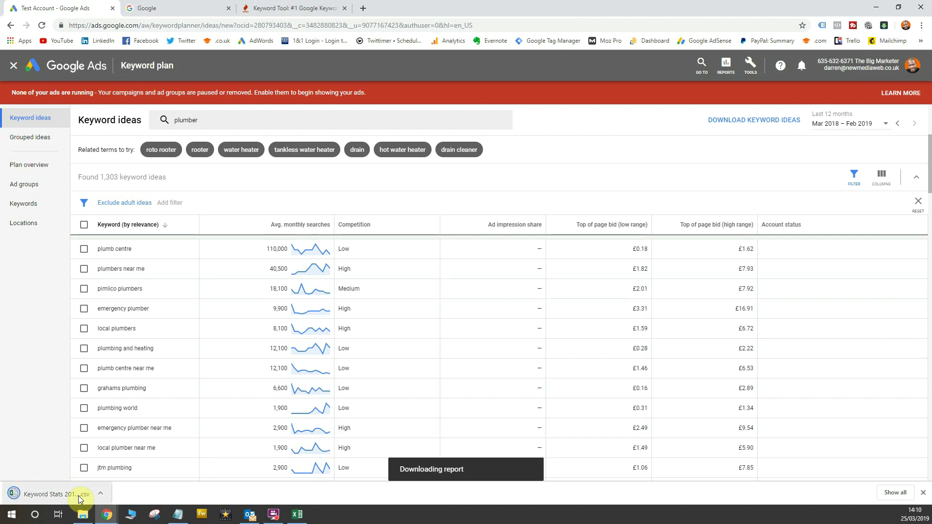
{"action": "left_click", "coordinate": [59, 492]}
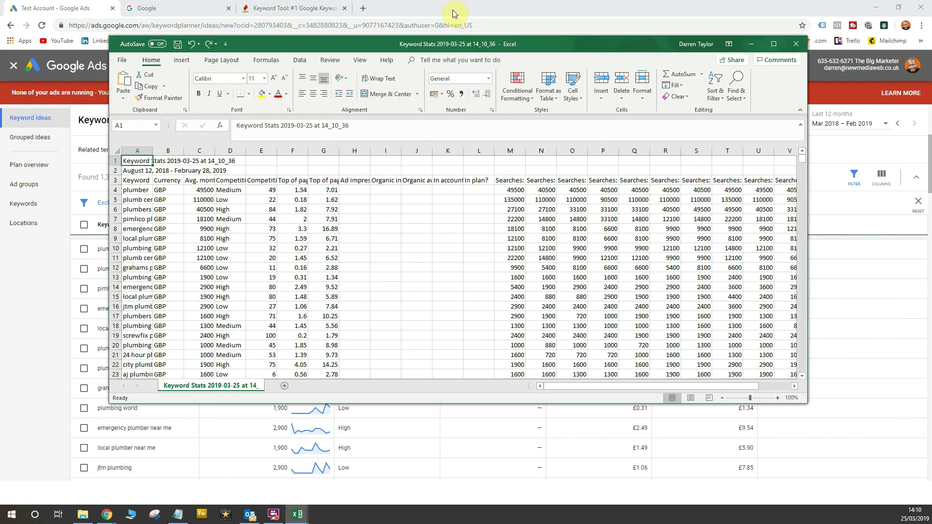
{"action": "double_click", "coordinate": [417, 43]}
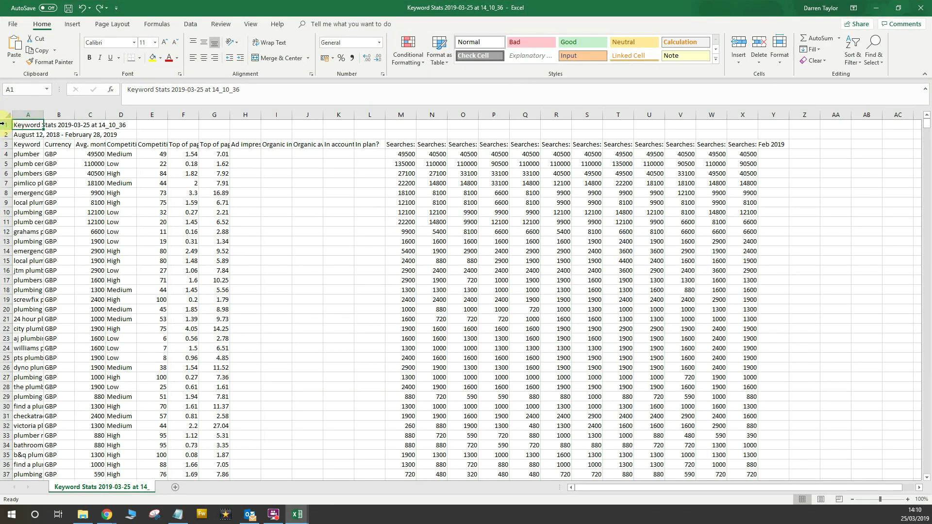
- Delete the two title rows and autofit the Keyword column A
{"action": "left_click_drag", "start_coordinate": [3, 124], "coordinate": [3, 135]}
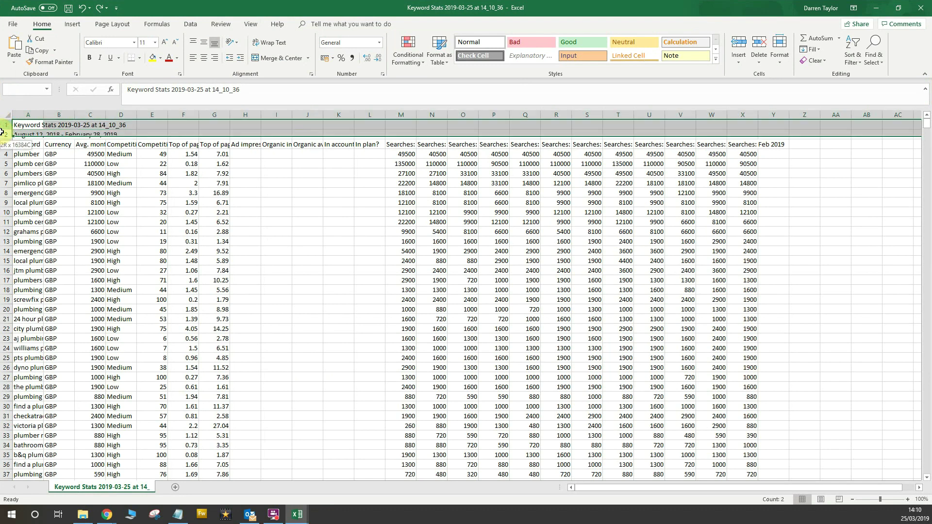
{"action": "right_click", "coordinate": [90, 135]}
{"action": "left_click", "coordinate": [116, 214]}
{"action": "left_click", "coordinate": [123, 164]}
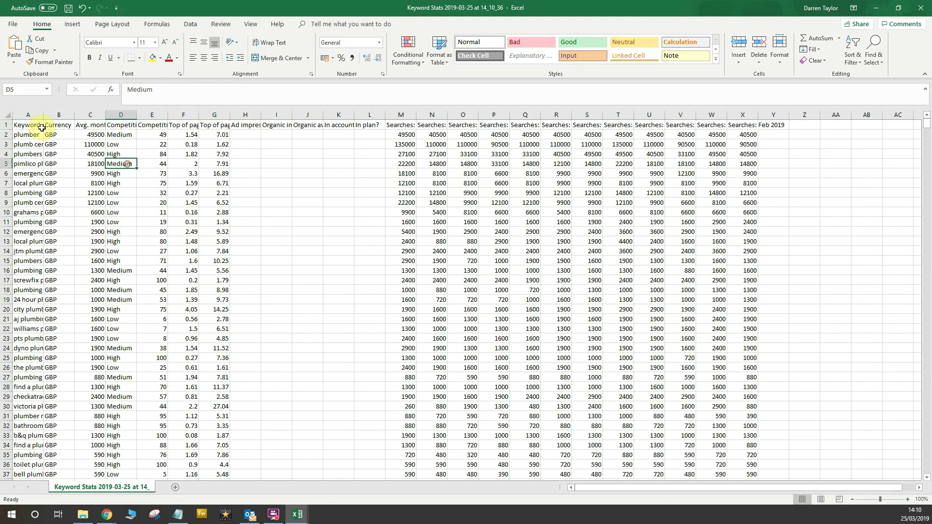
{"action": "double_click", "coordinate": [42, 114]}
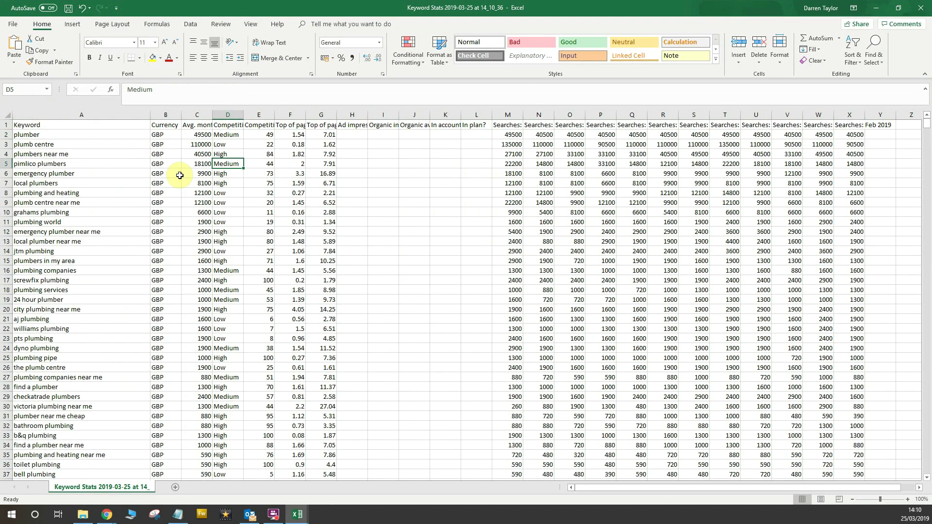
{"action": "left_click", "coordinate": [70, 144]}
{"action": "left_click", "coordinate": [70, 114]}
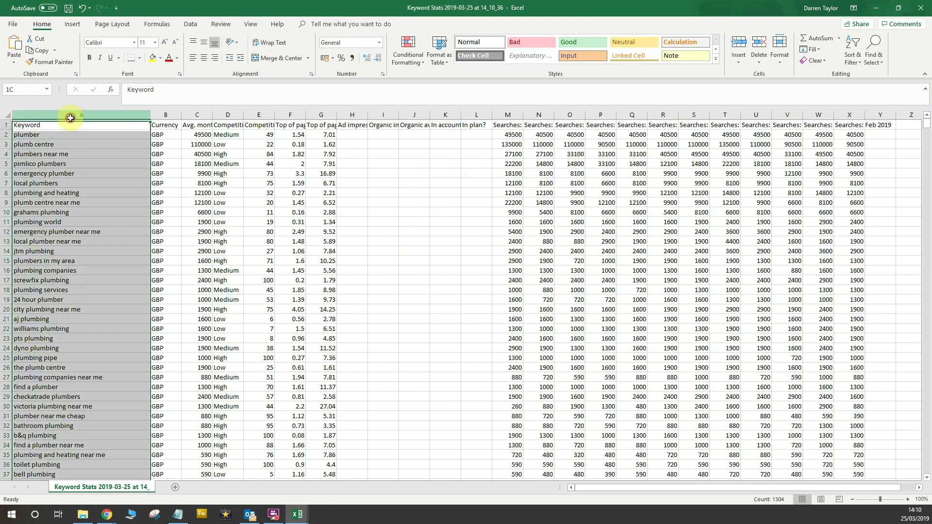
{"action": "left_click", "coordinate": [106, 222]}
- Delete the Currency column and the empty columns G through K
{"action": "left_click", "coordinate": [166, 115]}
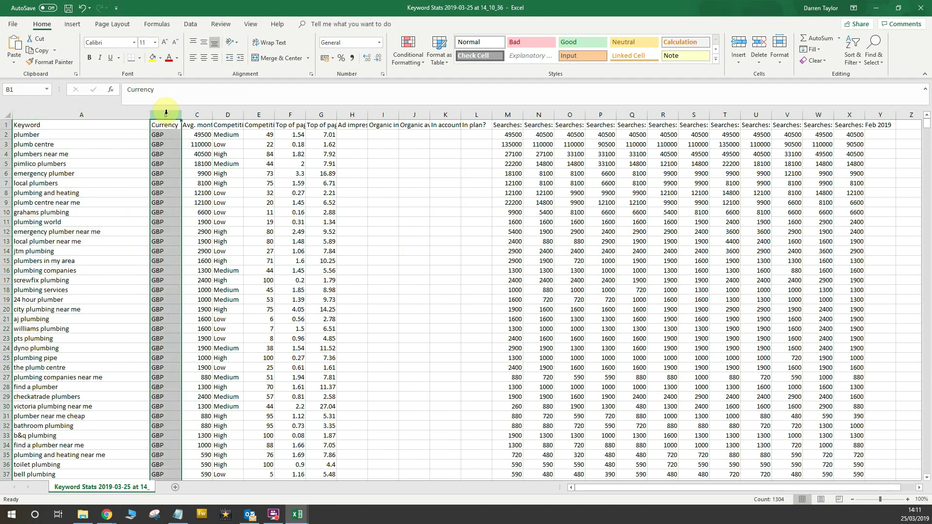
{"action": "right_click", "coordinate": [167, 117]}
{"action": "left_click", "coordinate": [189, 185]}
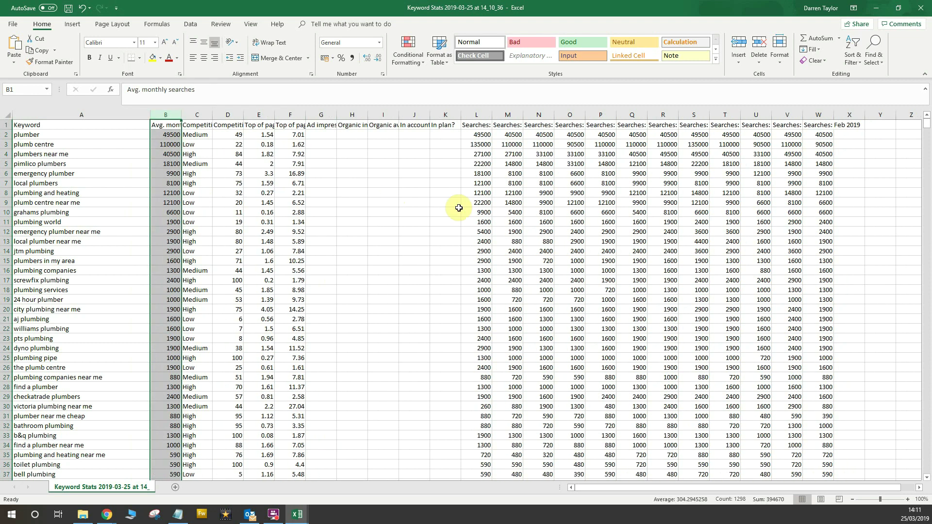
{"action": "left_click_drag", "start_coordinate": [320, 115], "coordinate": [433, 115]}
{"action": "right_click", "coordinate": [428, 164]}
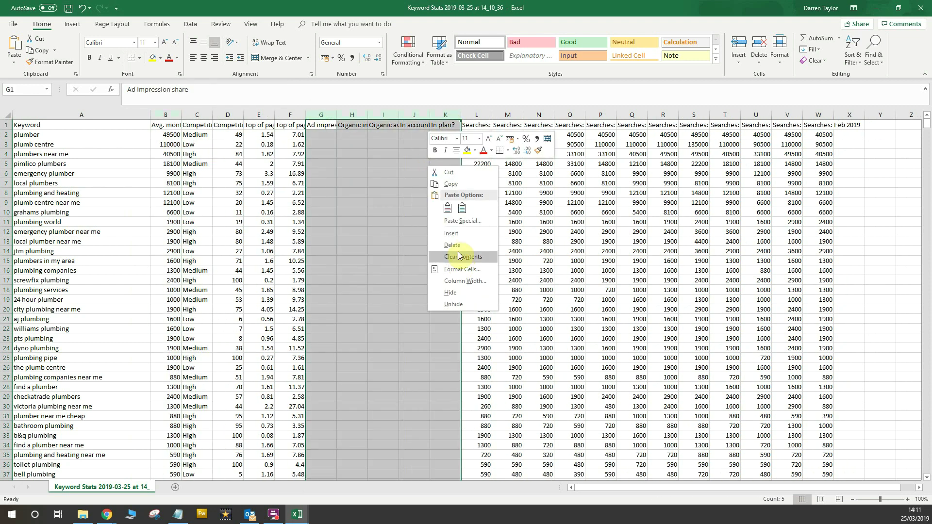
{"action": "left_click", "coordinate": [461, 245]}
{"action": "left_click", "coordinate": [352, 233]}
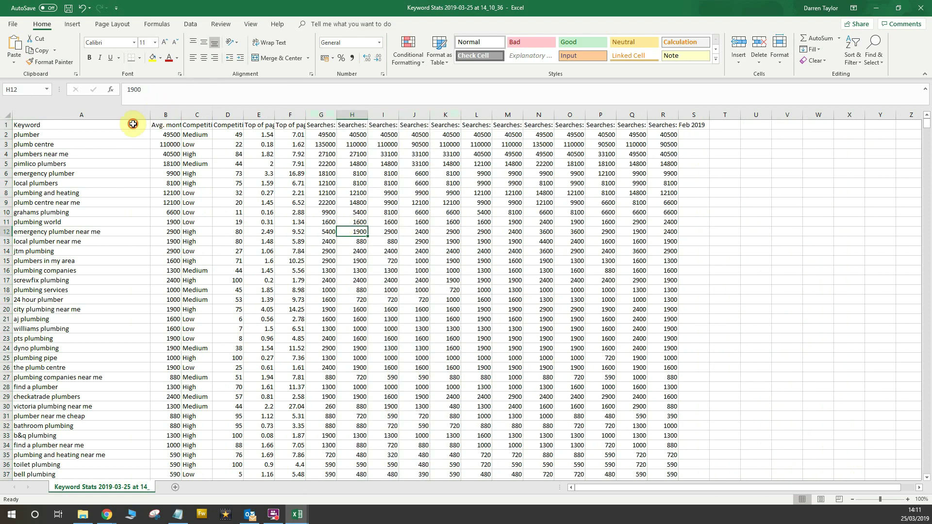
{"action": "left_click", "coordinate": [133, 124]}
- Turn on filters for the header row
{"action": "left_click", "coordinate": [190, 23]}
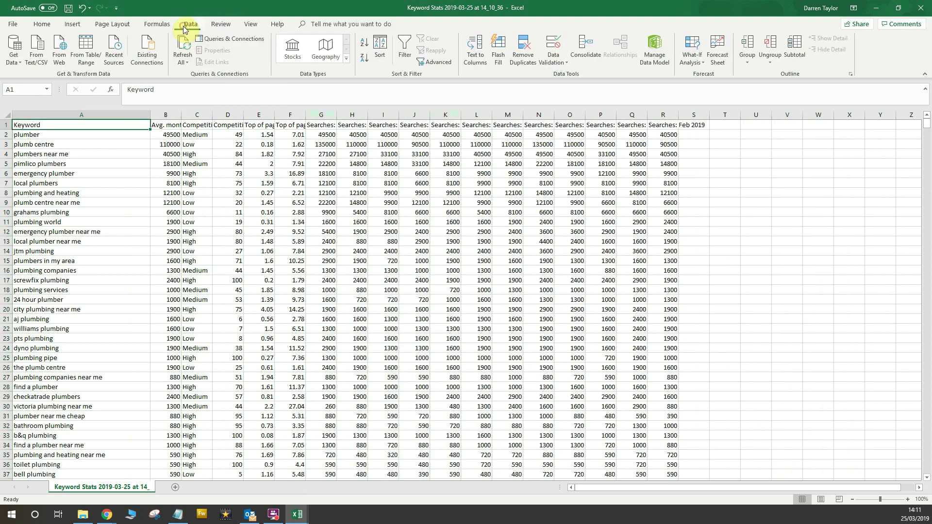
{"action": "left_click", "coordinate": [405, 51]}
{"action": "left_click", "coordinate": [297, 170]}
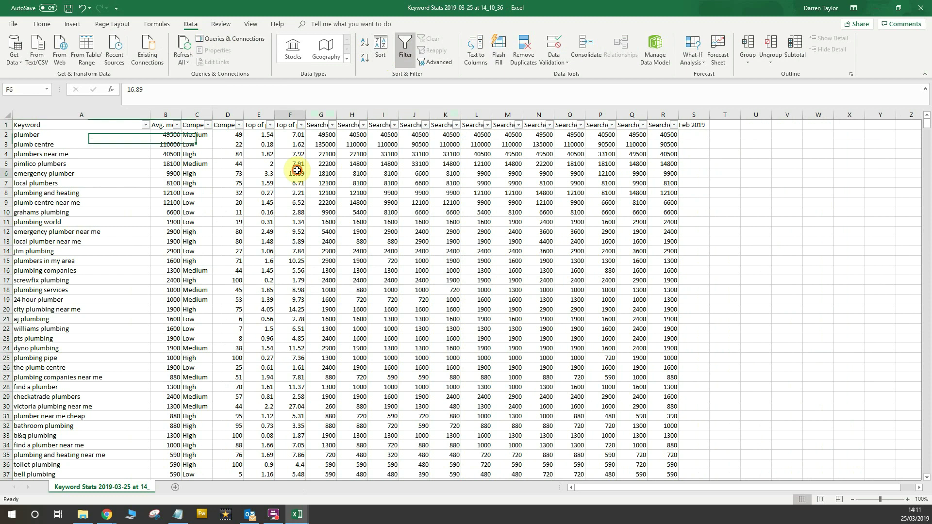
- Format header cells A1:R1 with a black fill and white text
{"action": "left_click_drag", "start_coordinate": [119, 125], "coordinate": [666, 125]}
{"action": "left_click", "coordinate": [42, 23]}
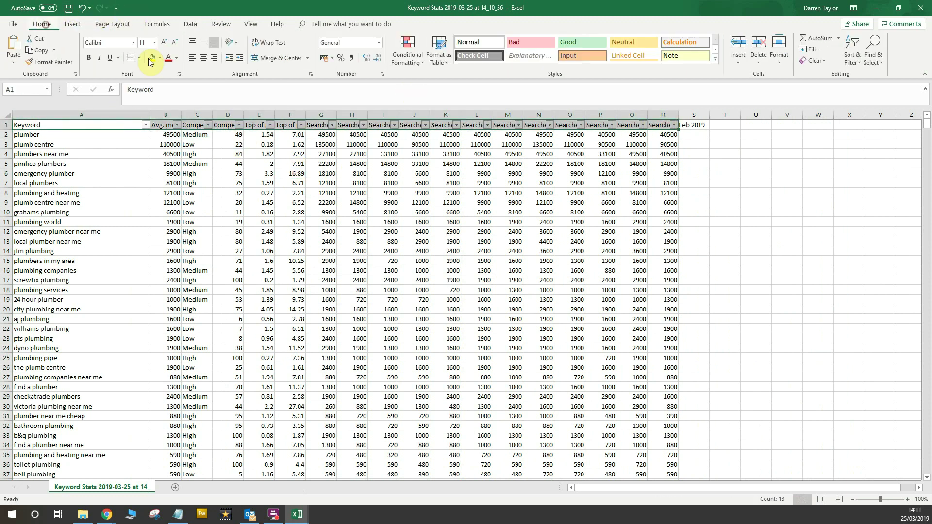
{"action": "left_click", "coordinate": [161, 58]}
{"action": "left_click", "coordinate": [160, 79]}
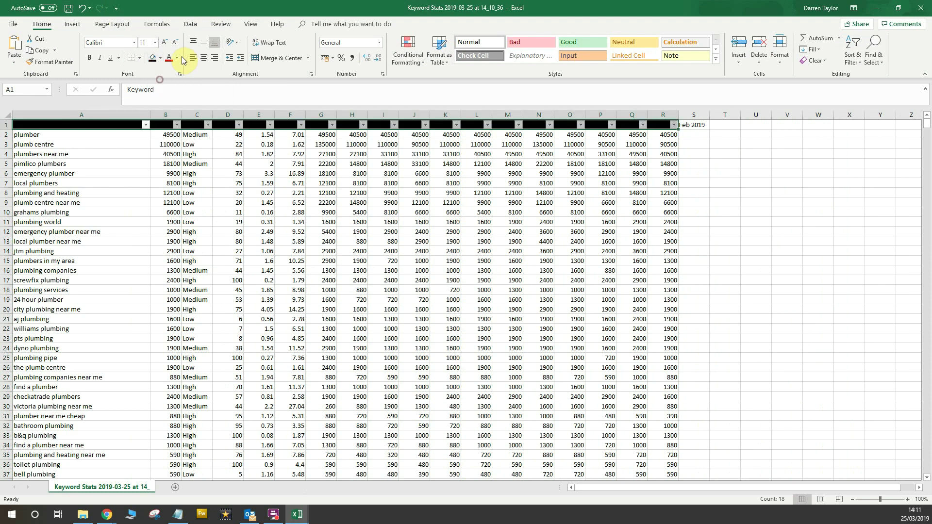
{"action": "left_click", "coordinate": [178, 59]}
{"action": "left_click", "coordinate": [169, 92]}
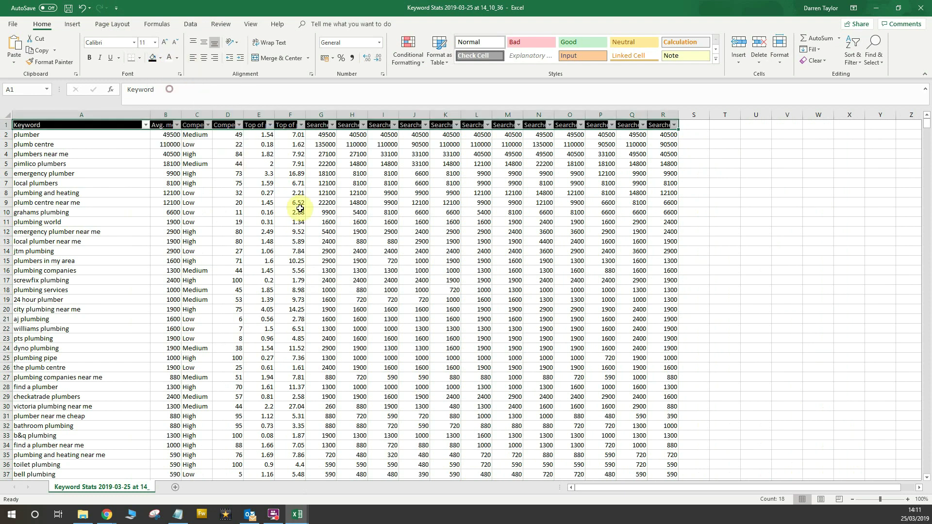
{"action": "left_click", "coordinate": [295, 183]}
{"action": "left_click", "coordinate": [116, 127]}
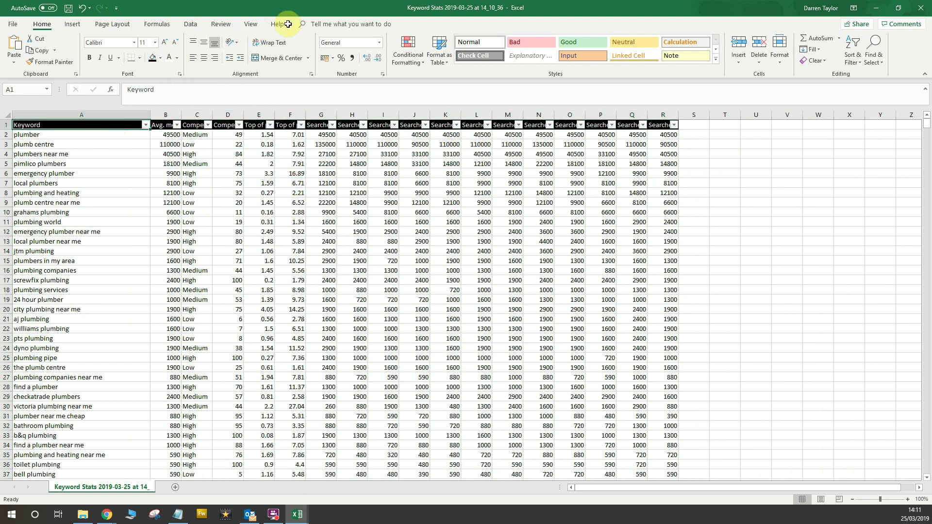
- Freeze the top row so headers stay visible while scrolling
{"action": "left_click", "coordinate": [251, 26]}
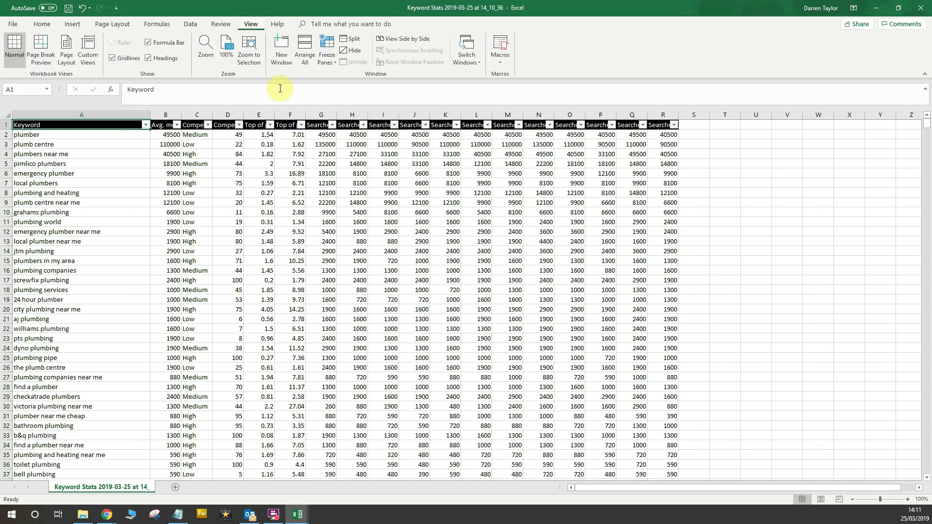
{"action": "left_click", "coordinate": [326, 56]}
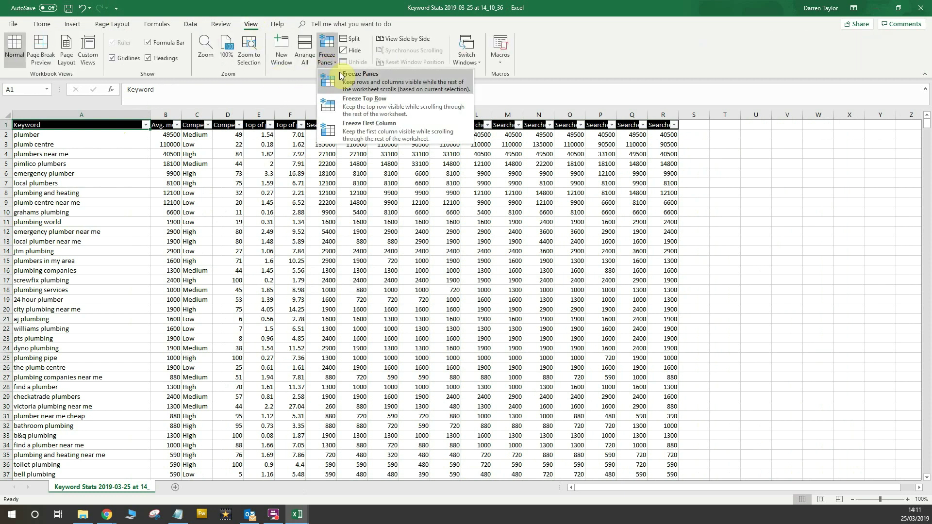
{"action": "left_click", "coordinate": [419, 112]}
{"action": "left_click", "coordinate": [413, 220]}
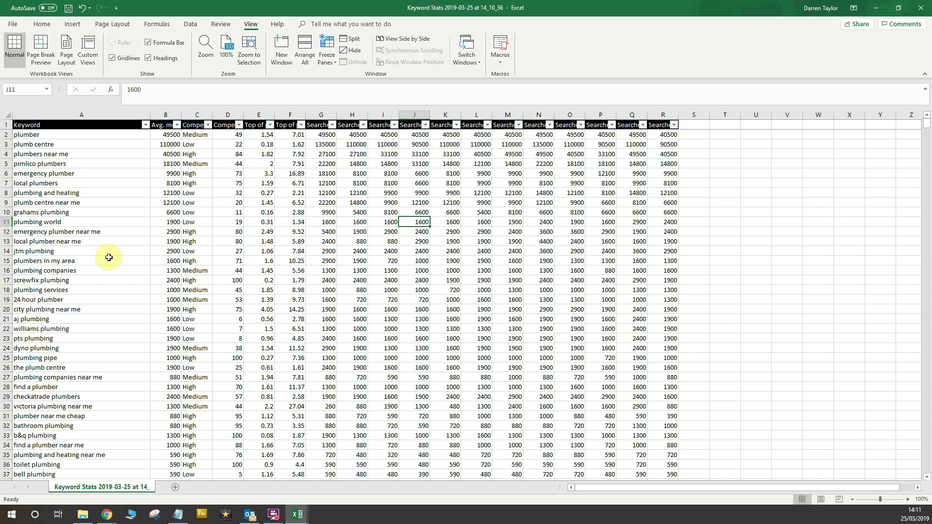
{"action": "scroll", "coordinate": [109, 255], "scroll_direction": "down", "scroll_amount": 4}
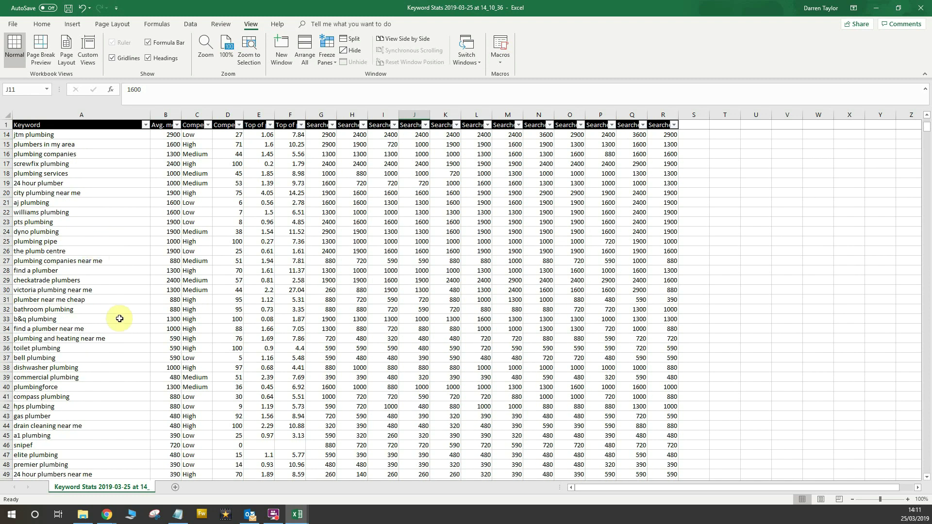
{"action": "scroll", "coordinate": [120, 318], "scroll_direction": "up", "scroll_amount": 4}
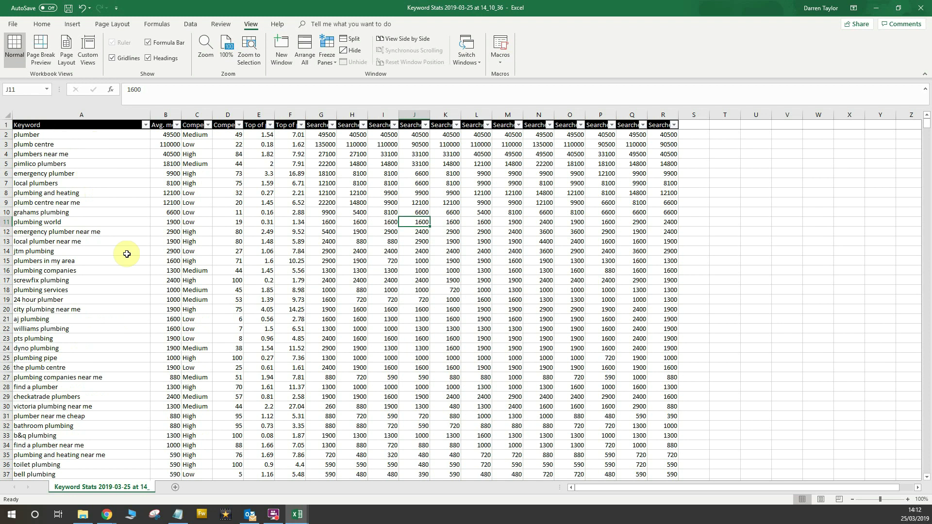
- Place Notepad beside Excel and paste 'plumbing pipe' as its first line
{"action": "left_click", "coordinate": [180, 516]}
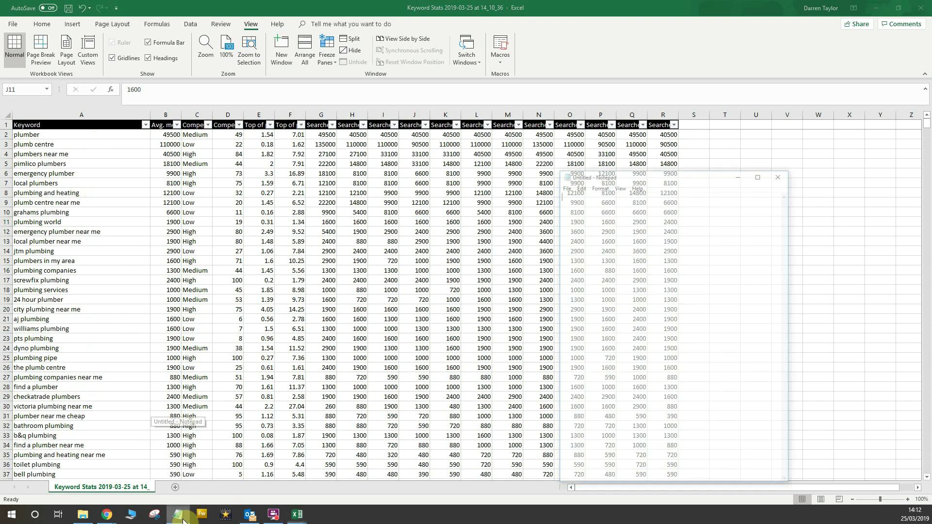
{"action": "left_click_drag", "start_coordinate": [736, 135], "coordinate": [301, 134]}
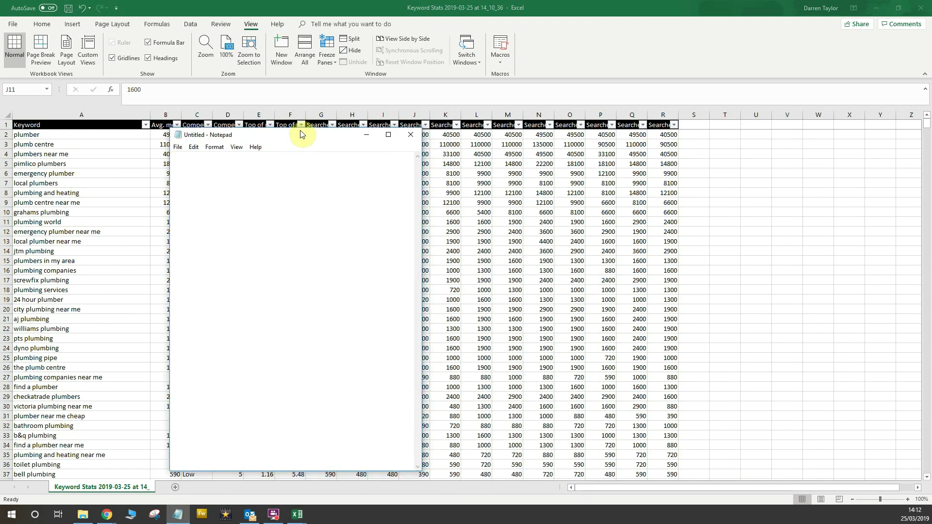
{"action": "left_click", "coordinate": [125, 197]}
{"action": "left_click", "coordinate": [70, 166]}
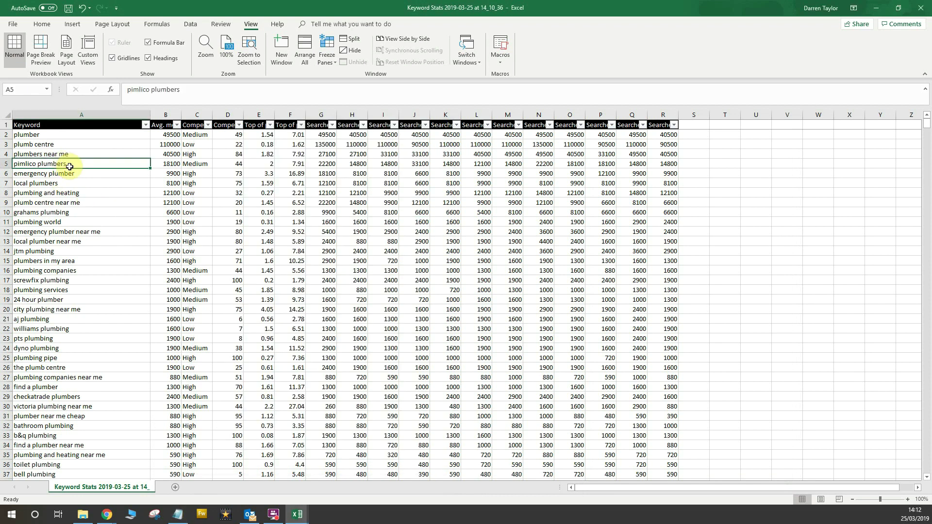
{"action": "left_click", "coordinate": [97, 261]}
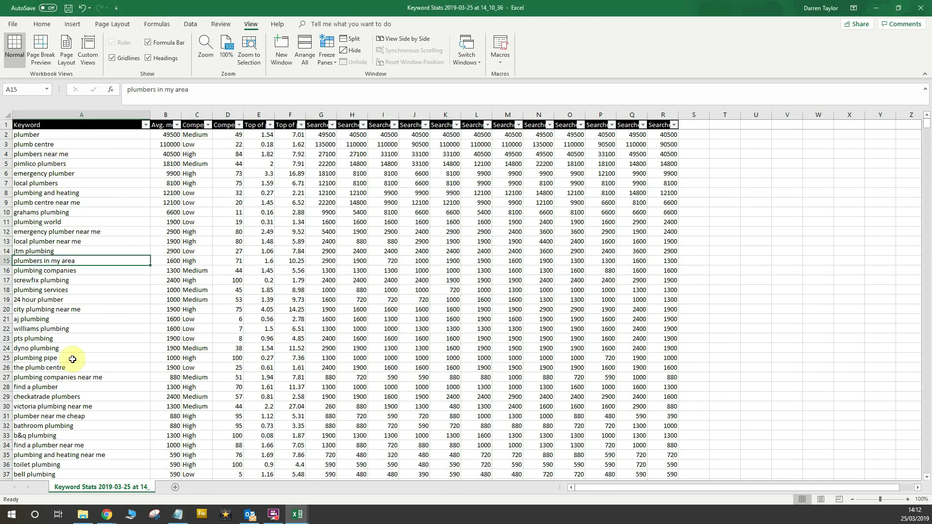
{"action": "key", "text": "Down"}
{"action": "key", "text": "Down"}
{"action": "key", "text": "Down"}
{"action": "key", "text": "Down"}
{"action": "key", "text": "Down"}
{"action": "key", "text": "Down"}
{"action": "key", "text": "Down"}
{"action": "key", "text": "Down"}
{"action": "key", "text": "Down"}
{"action": "key", "text": "Down"}
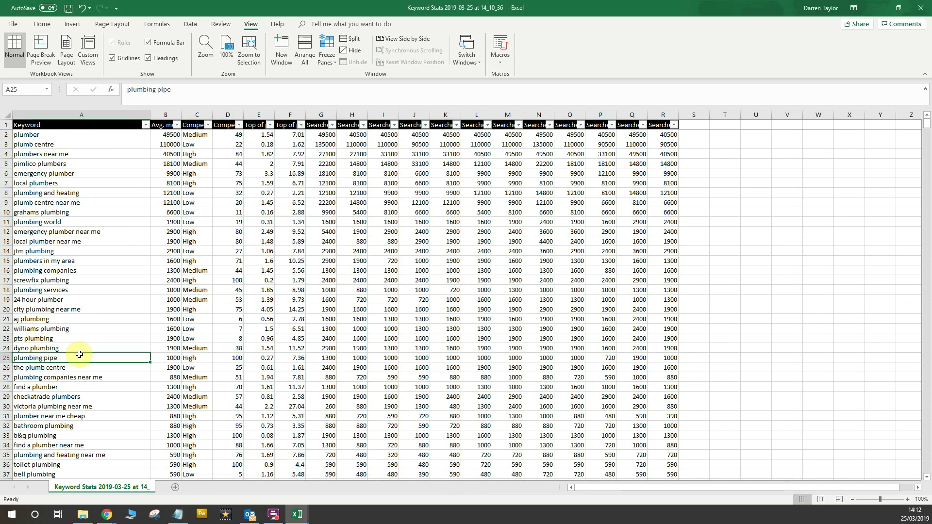
{"action": "left_click", "coordinate": [84, 352]}
{"action": "left_click", "coordinate": [71, 358]}
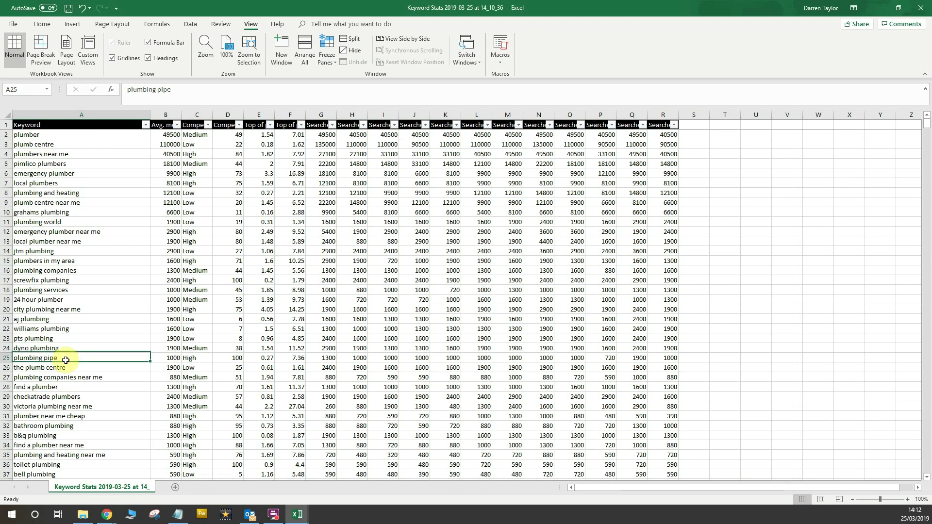
{"action": "key", "text": "ctrl+c"}
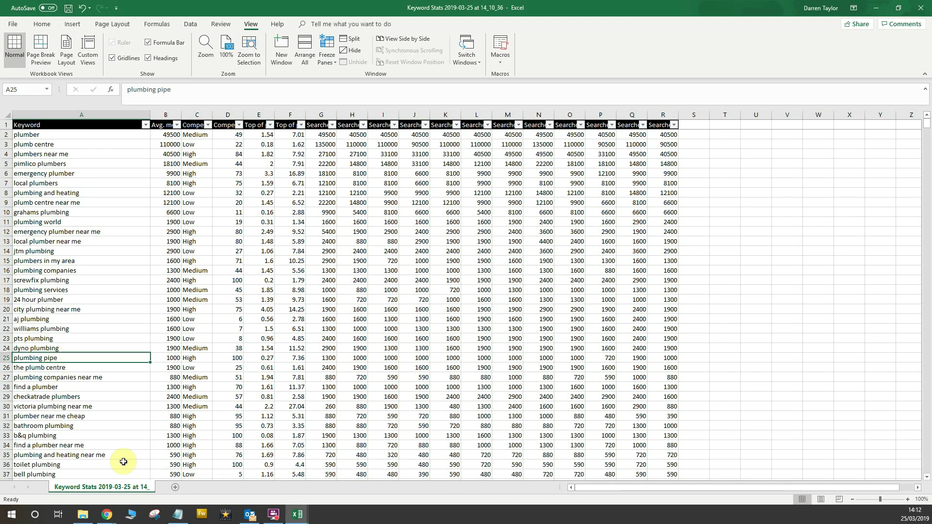
{"action": "left_click", "coordinate": [177, 514]}
{"action": "key", "text": "ctrl+v"}
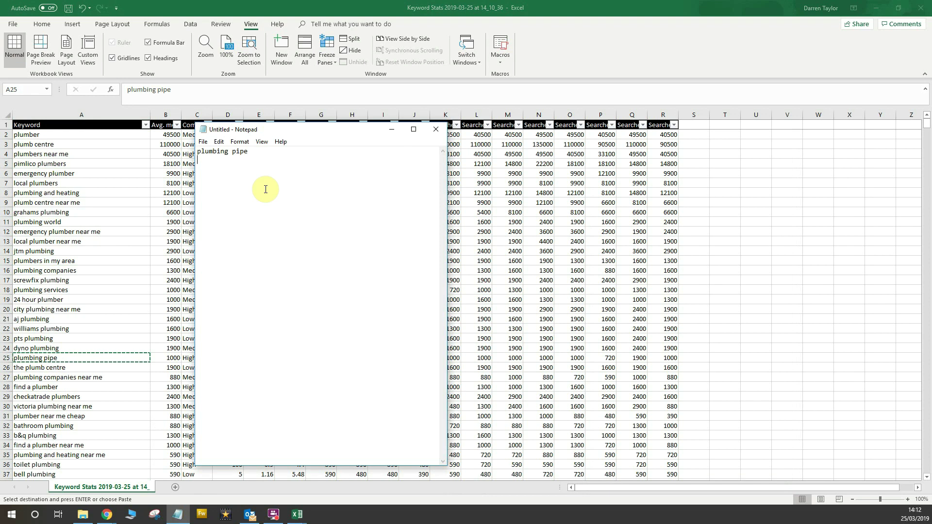
- Browse further down the keywords, past plumbingforce and compass plumbing
{"action": "left_click", "coordinate": [95, 203]}
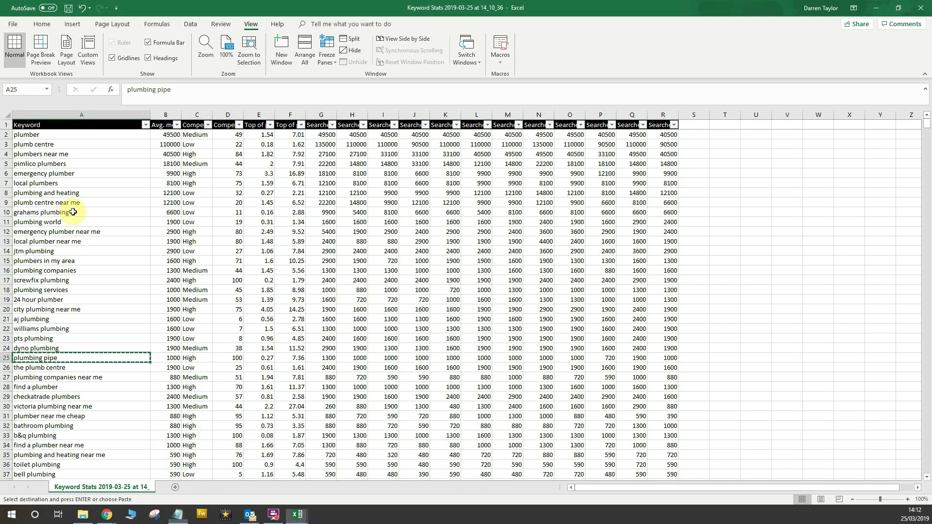
{"action": "scroll", "coordinate": [102, 299], "scroll_direction": "down", "scroll_amount": 5}
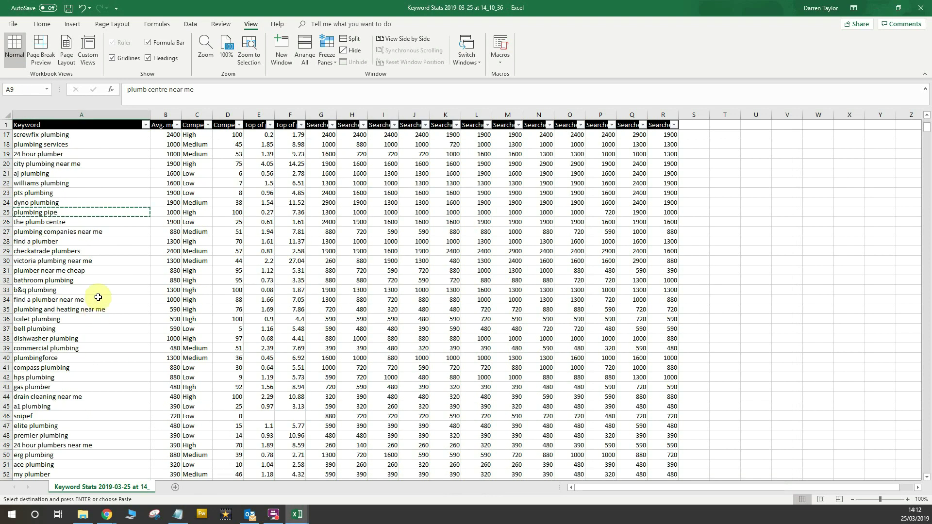
{"action": "left_click", "coordinate": [77, 357]}
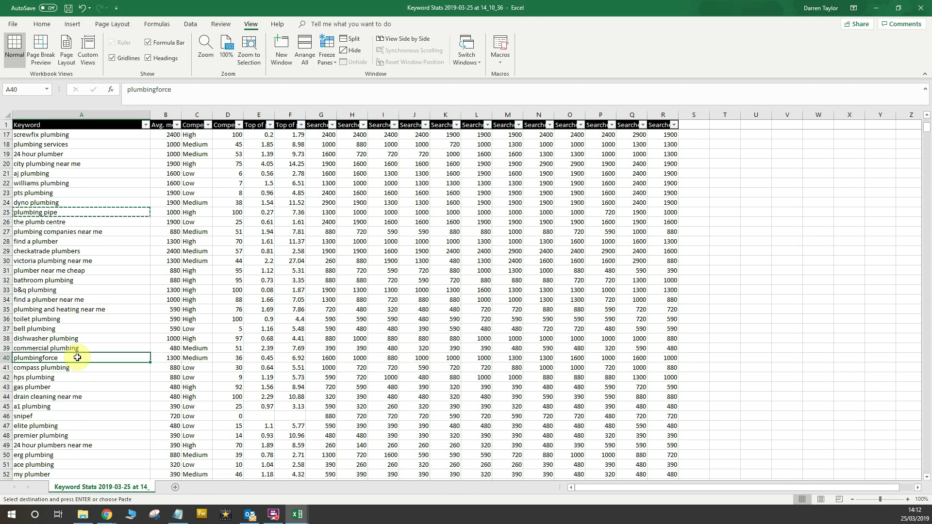
{"action": "left_click", "coordinate": [83, 367]}
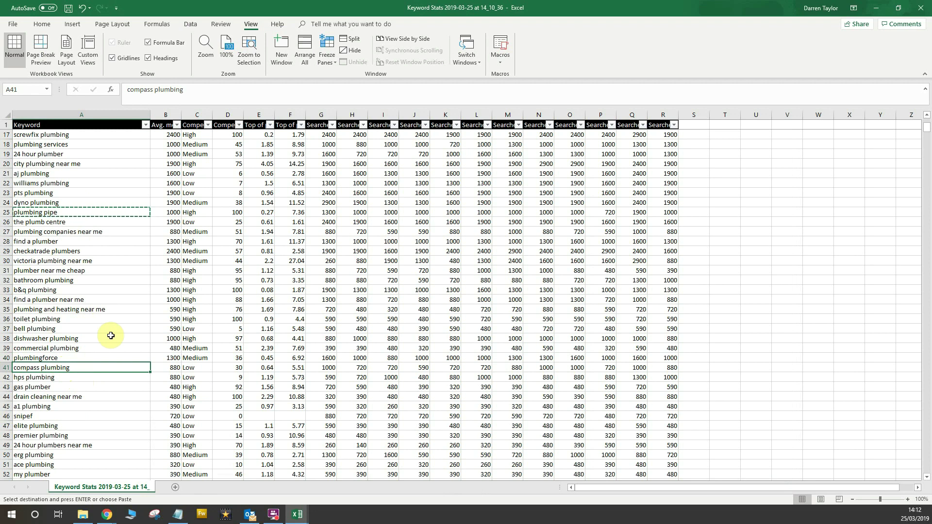
{"action": "scroll", "coordinate": [111, 336], "scroll_direction": "down", "scroll_amount": 6}
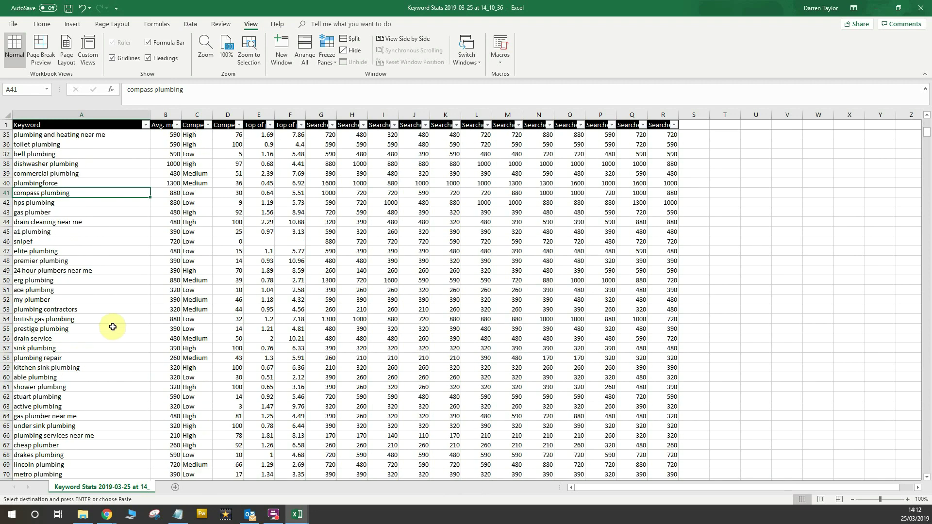
{"action": "scroll", "coordinate": [112, 326], "scroll_direction": "down", "scroll_amount": 2}
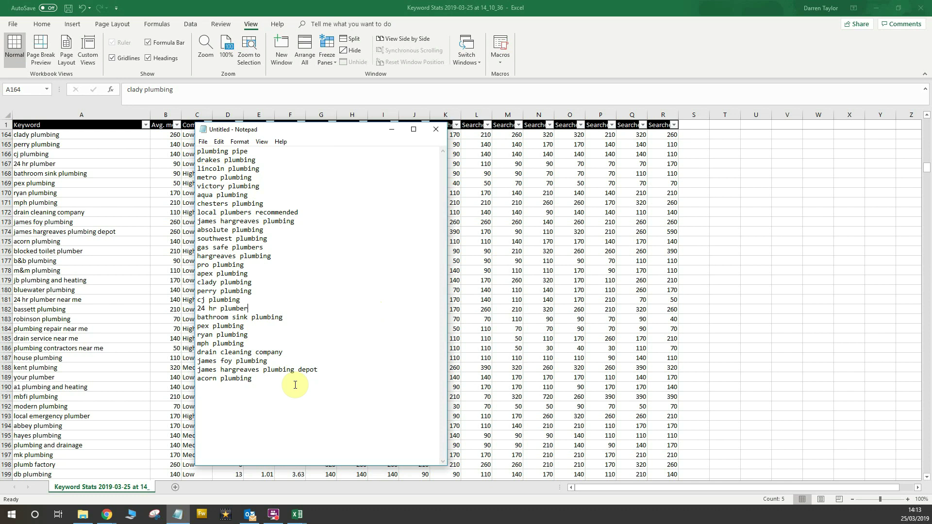
- Check the 'local plumbers recommended' and 'james hargreaves plumbing' lines, then return to Excel
{"action": "left_click_drag", "start_coordinate": [301, 213], "coordinate": [194, 212]}
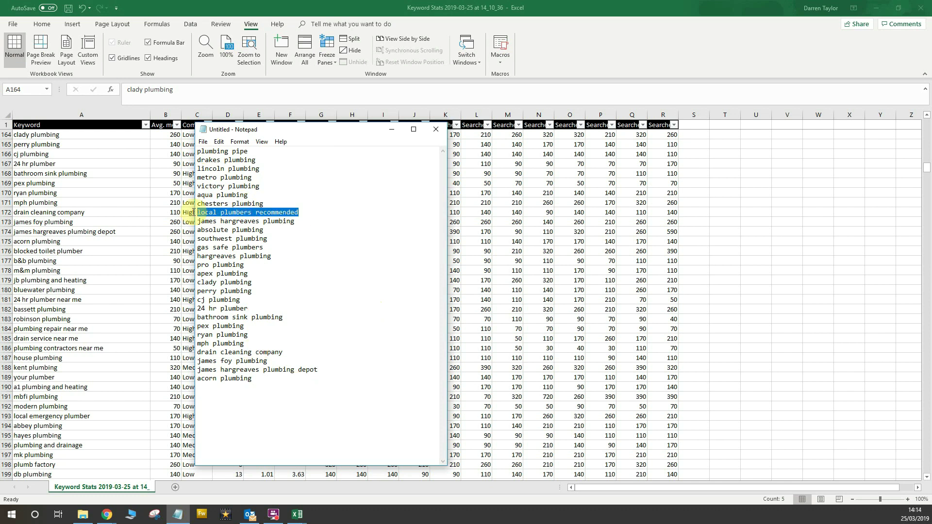
{"action": "left_click_drag", "start_coordinate": [297, 221], "coordinate": [194, 223]}
{"action": "left_click", "coordinate": [271, 274]}
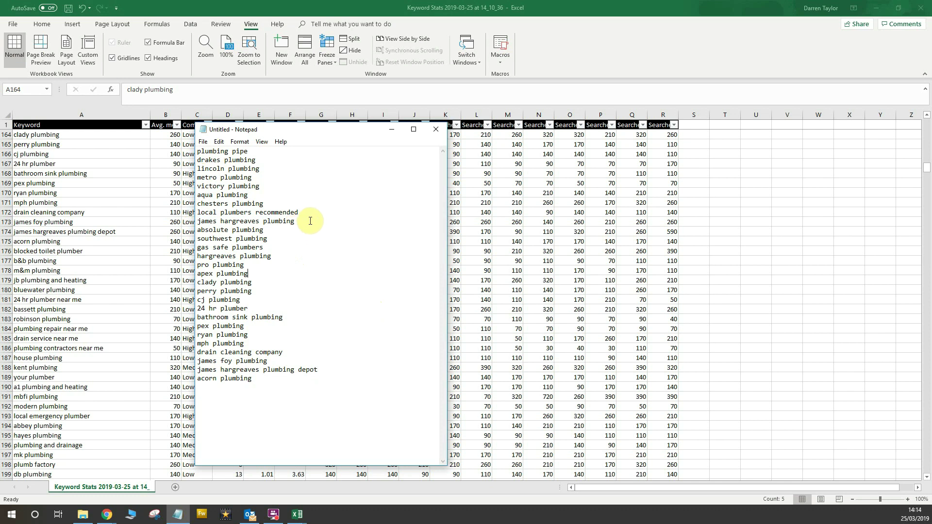
{"action": "left_click_drag", "start_coordinate": [307, 223], "coordinate": [189, 221]}
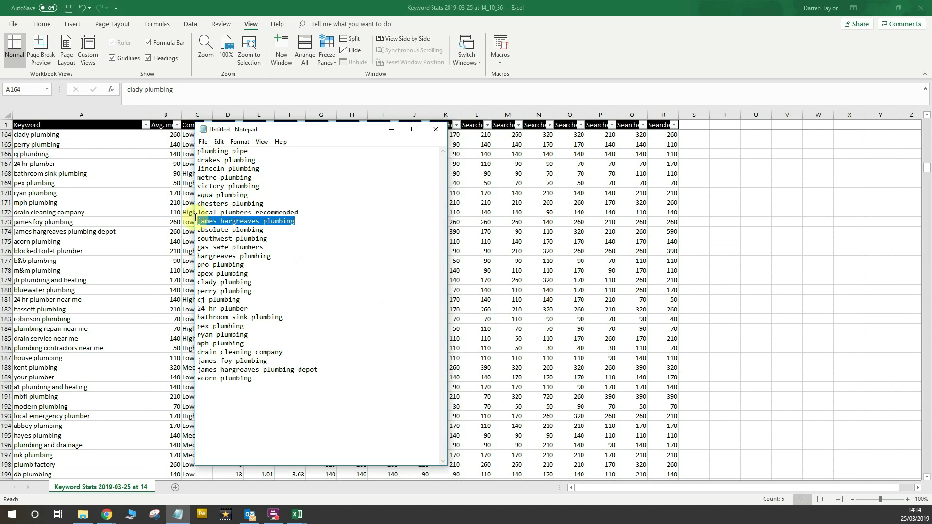
{"action": "left_click", "coordinate": [313, 219]}
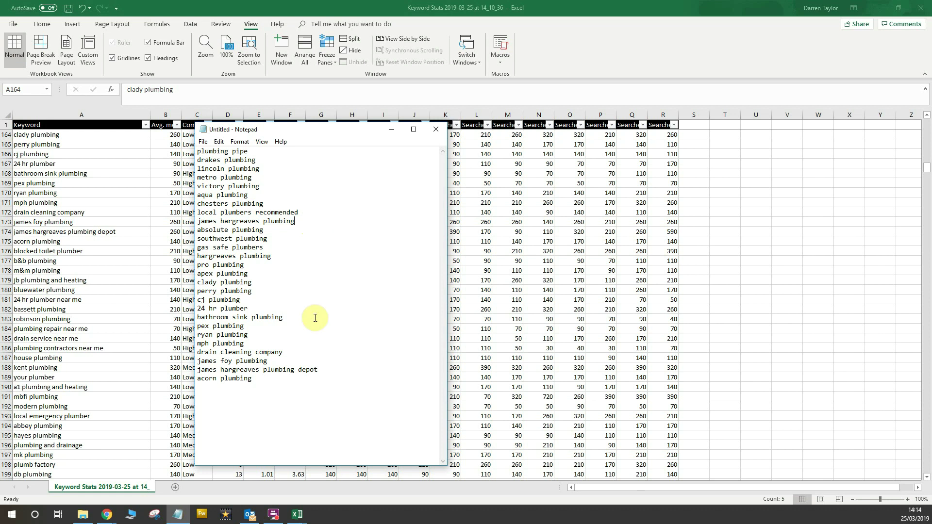
{"action": "key", "text": "alt+Tab"}
{"action": "scroll", "coordinate": [78, 243], "scroll_direction": "down", "scroll_amount": 7}
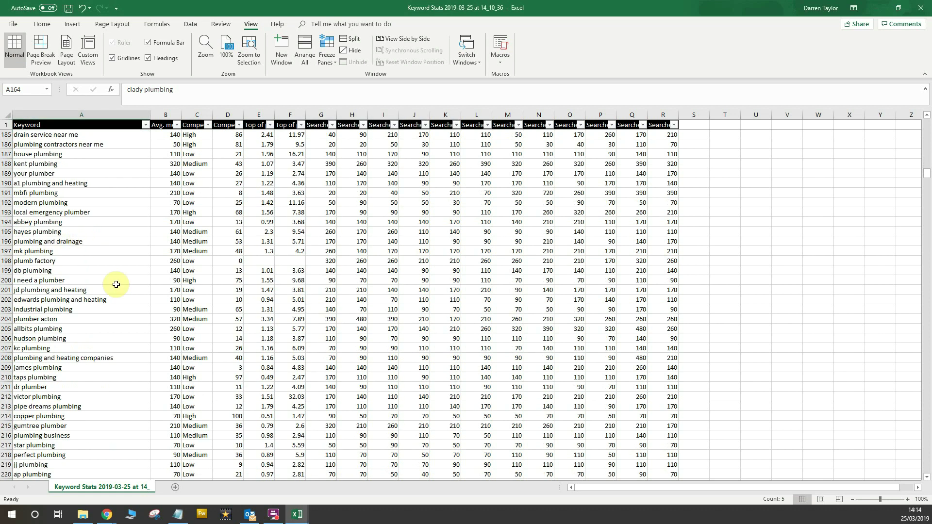
- Add 'james hargreaves' and 'james' below 'james hargreaves plumbing', then return to Google Ads
{"action": "scroll", "coordinate": [104, 264], "scroll_direction": "down", "scroll_amount": 4}
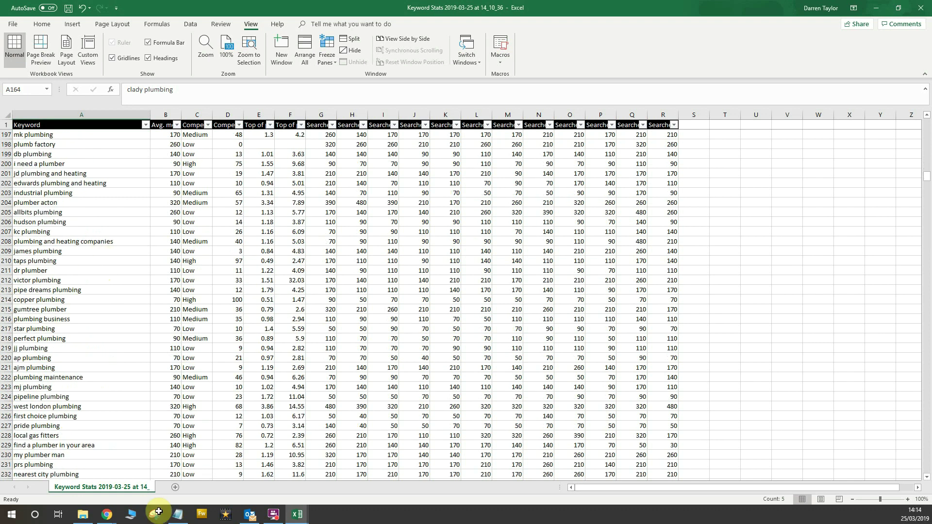
{"action": "left_click", "coordinate": [177, 514]}
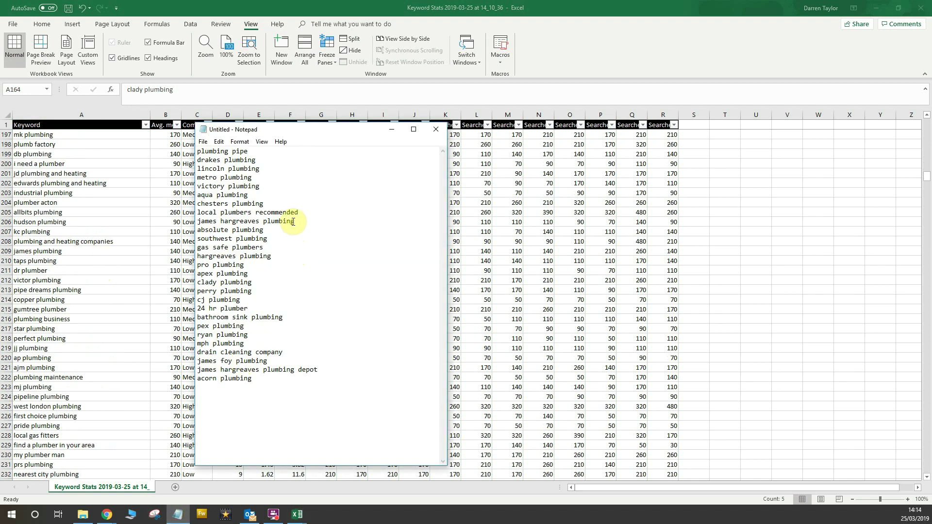
{"action": "left_click", "coordinate": [320, 217]}
{"action": "key", "text": "Return"}
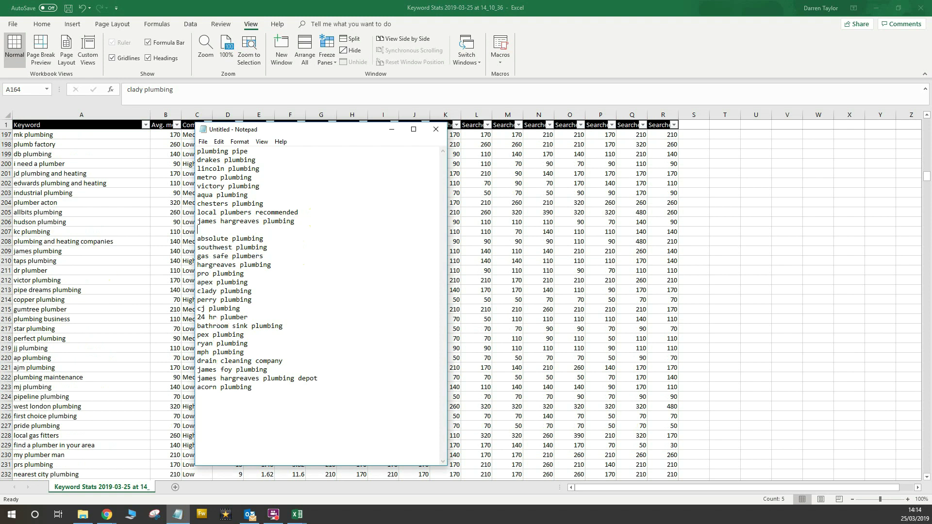
{"action": "type", "text": "james hargreaves"}
{"action": "left_click_drag", "start_coordinate": [301, 221], "coordinate": [210, 221]}
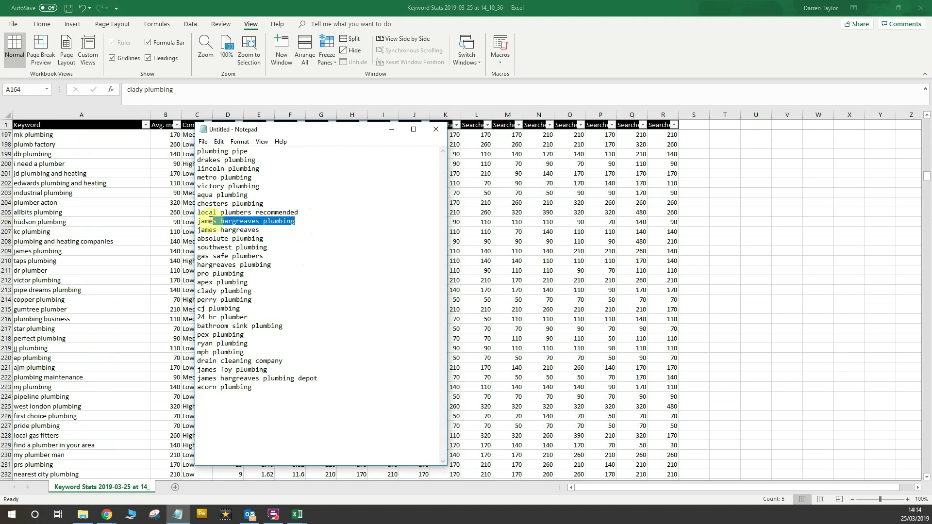
{"action": "left_click", "coordinate": [306, 222]}
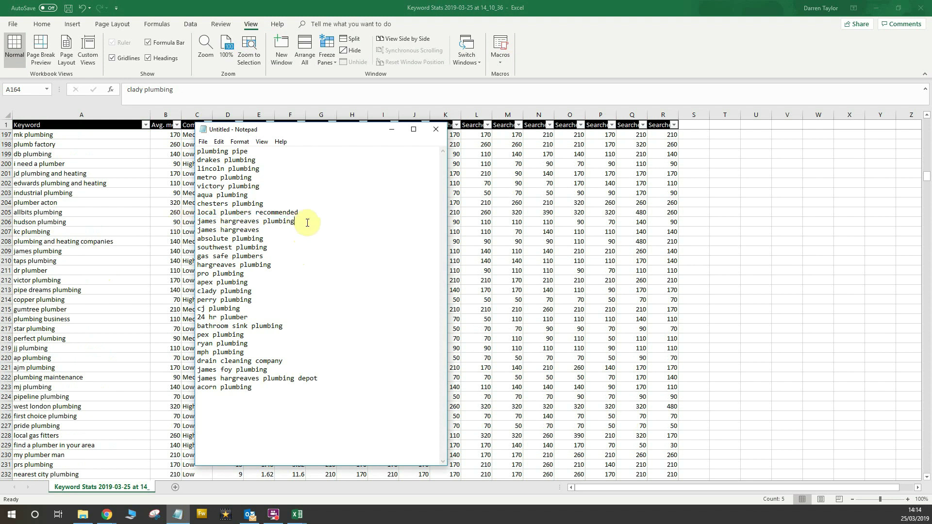
{"action": "left_click", "coordinate": [289, 233]}
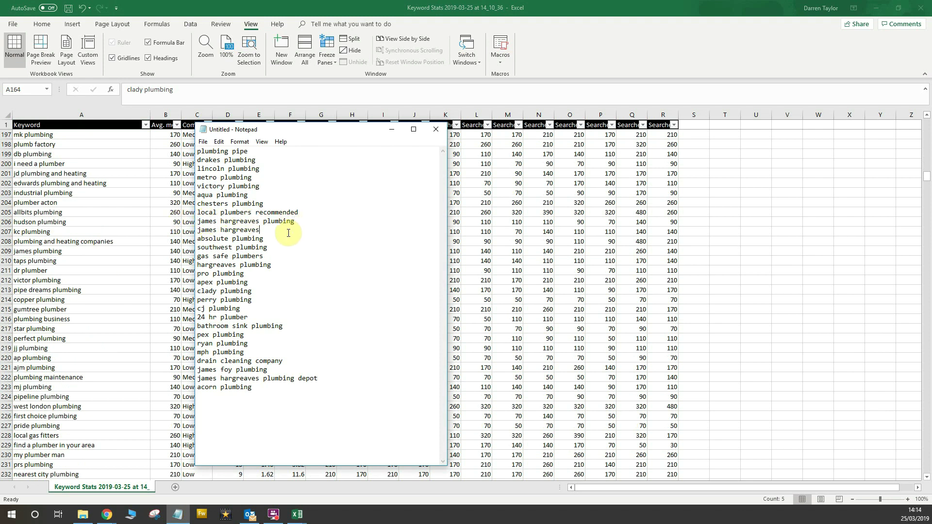
{"action": "key", "text": "Return"}
{"action": "type", "text": "james"}
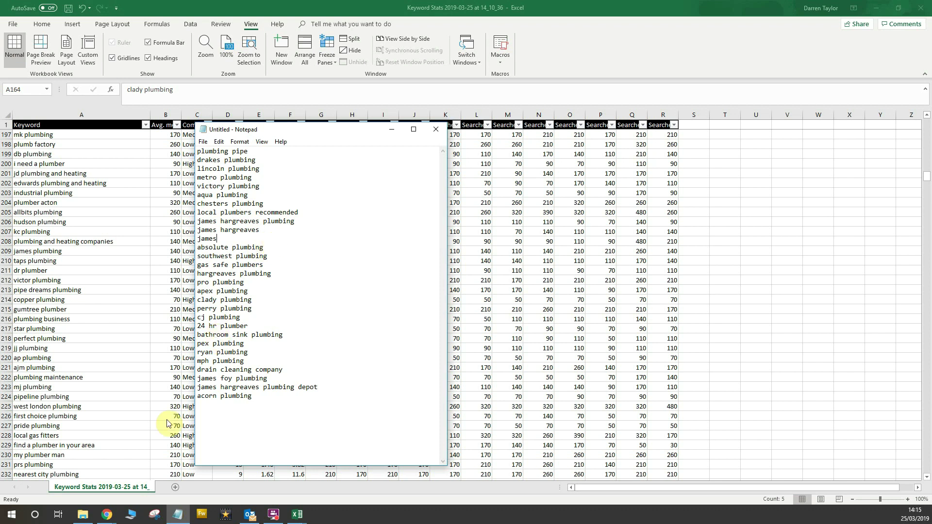
{"action": "mouse_move", "coordinate": [107, 515]}
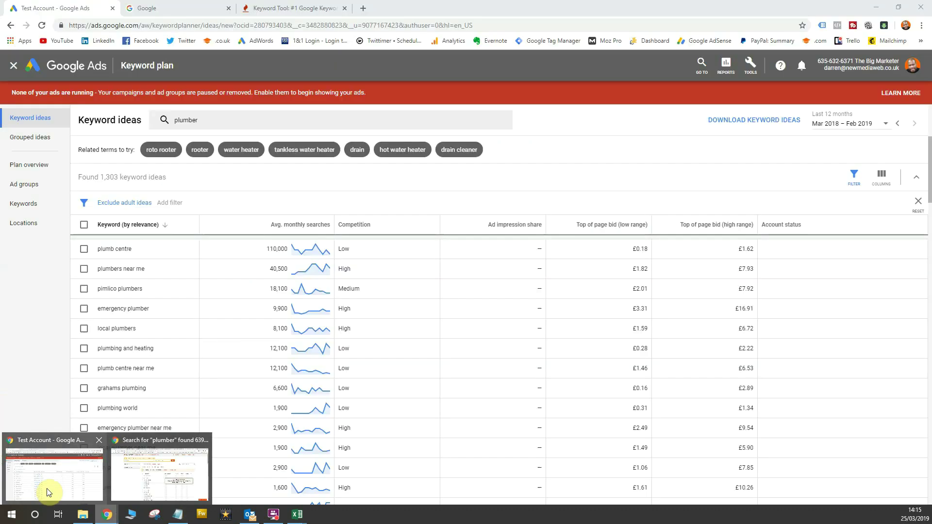
{"action": "left_click", "coordinate": [51, 490]}
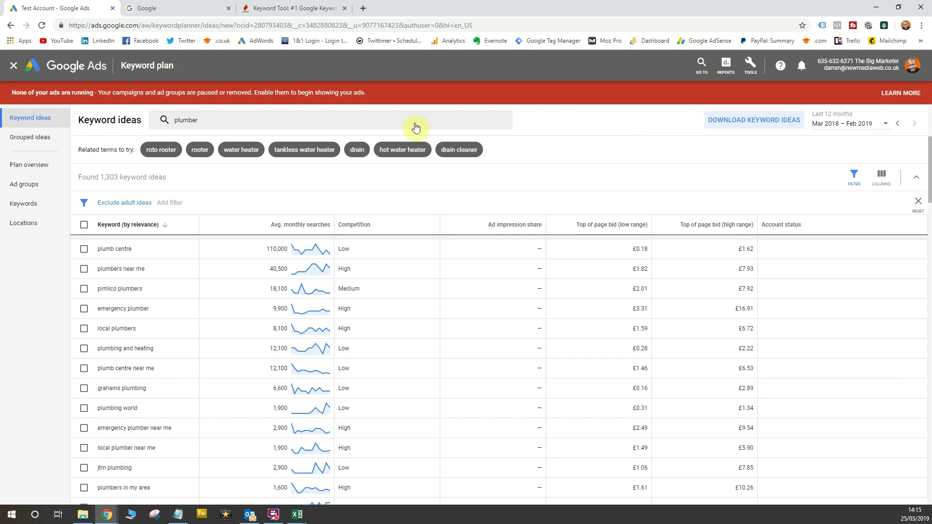
- Switch to the Keyword Tool (keywordtool.io) browser tab
{"action": "left_click", "coordinate": [315, 15]}
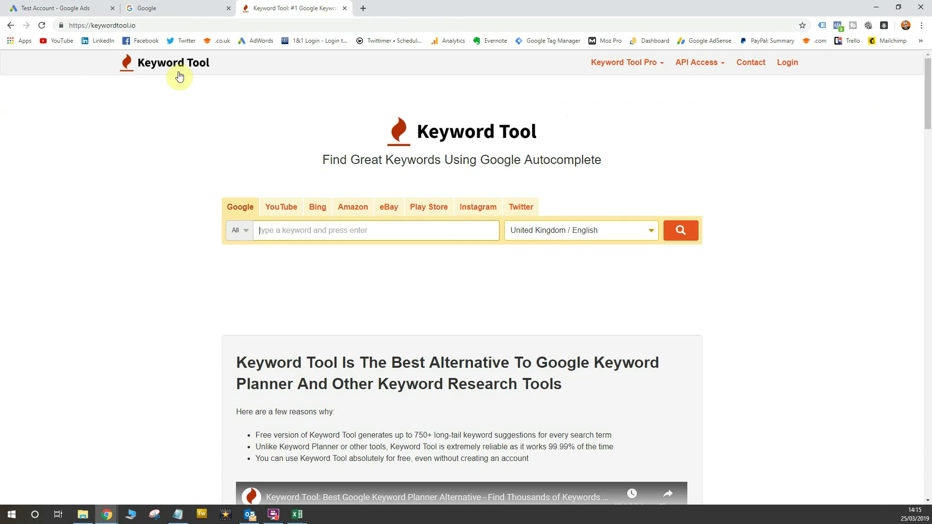
- Search keywordtool.io for 'plumber' in UK English, yielding 641 unique keywords
{"action": "left_click", "coordinate": [144, 27]}
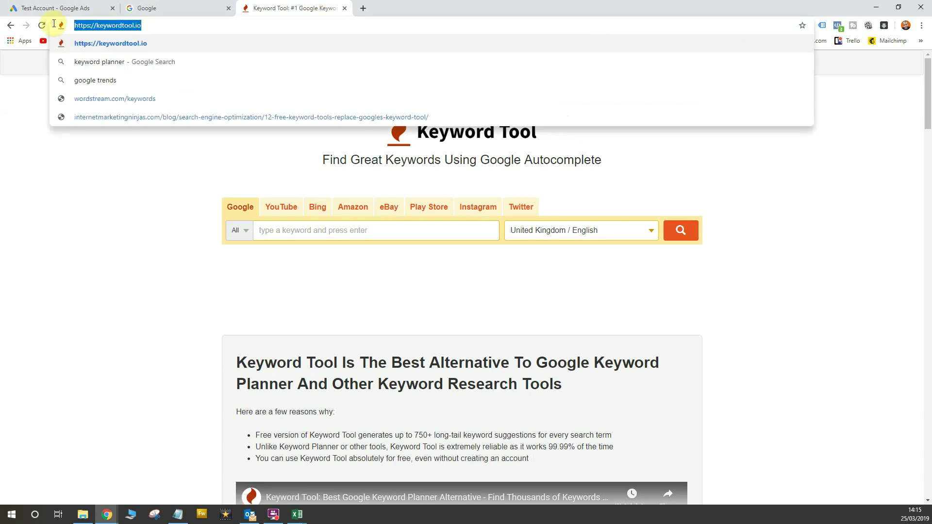
{"action": "left_click", "coordinate": [146, 25]}
{"action": "left_click", "coordinate": [116, 184]}
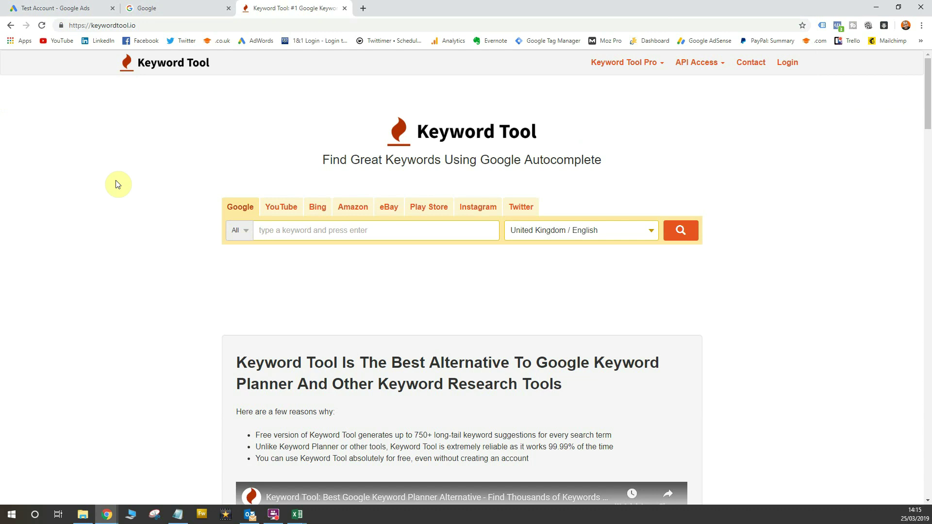
{"action": "left_click", "coordinate": [314, 233]}
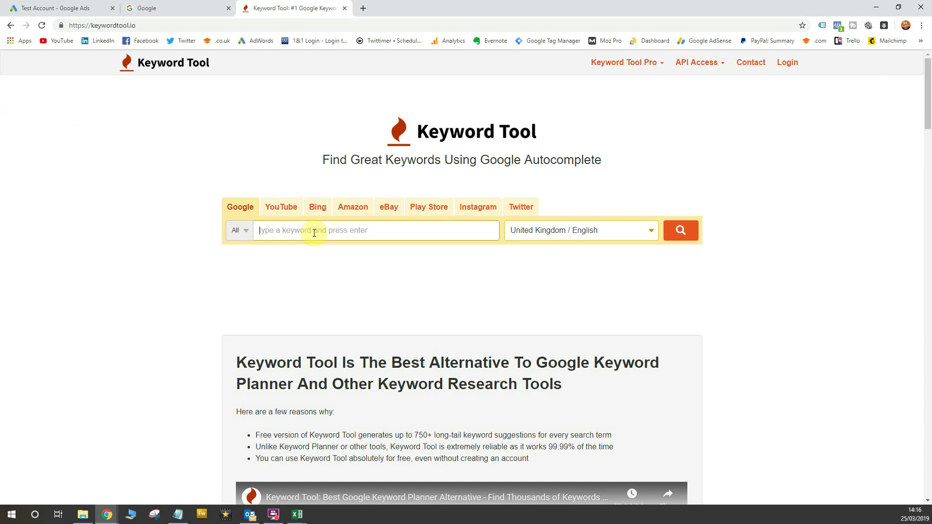
{"action": "type", "text": "plumber"}
{"action": "left_click", "coordinate": [690, 239]}
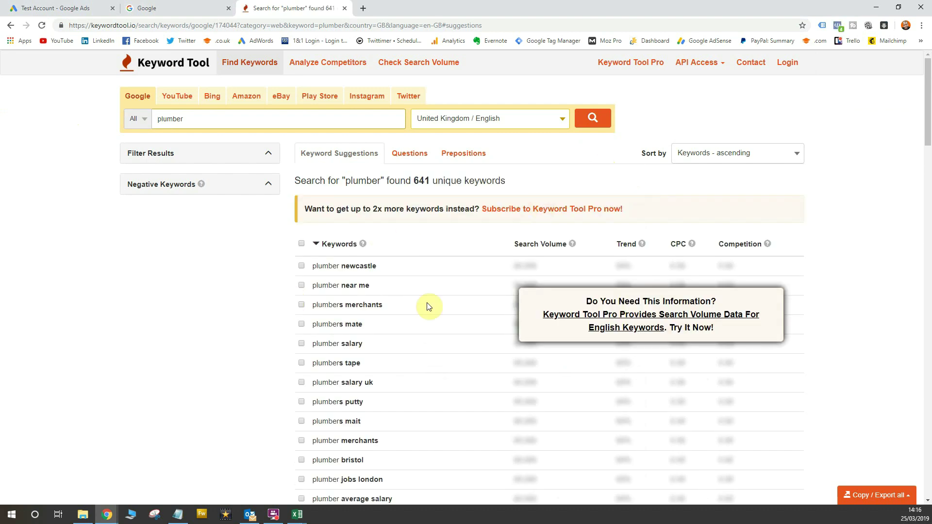
{"action": "double_click", "coordinate": [420, 182]}
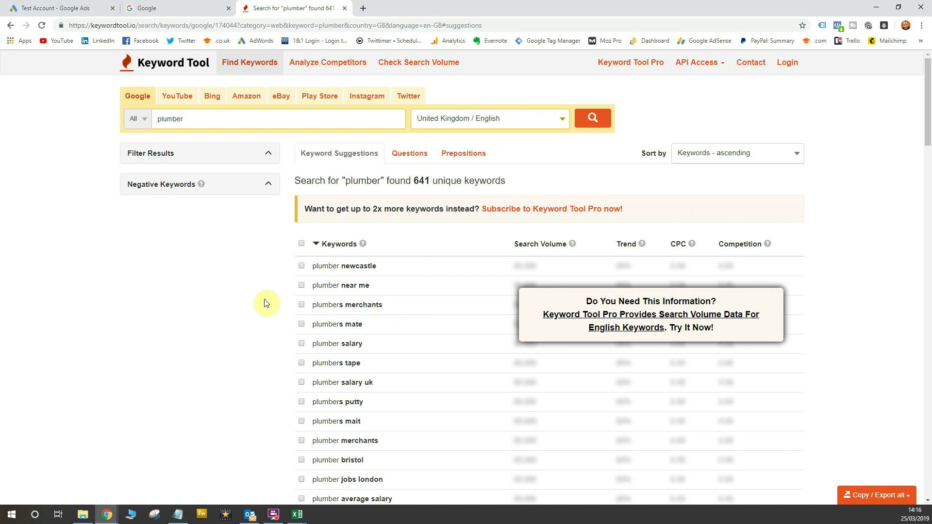
- Export all 'plumber' suggestions to CSV and open 'Keyword Tool Export - plumber' in Excel
{"action": "scroll", "coordinate": [266, 304], "scroll_direction": "down", "scroll_amount": 15}
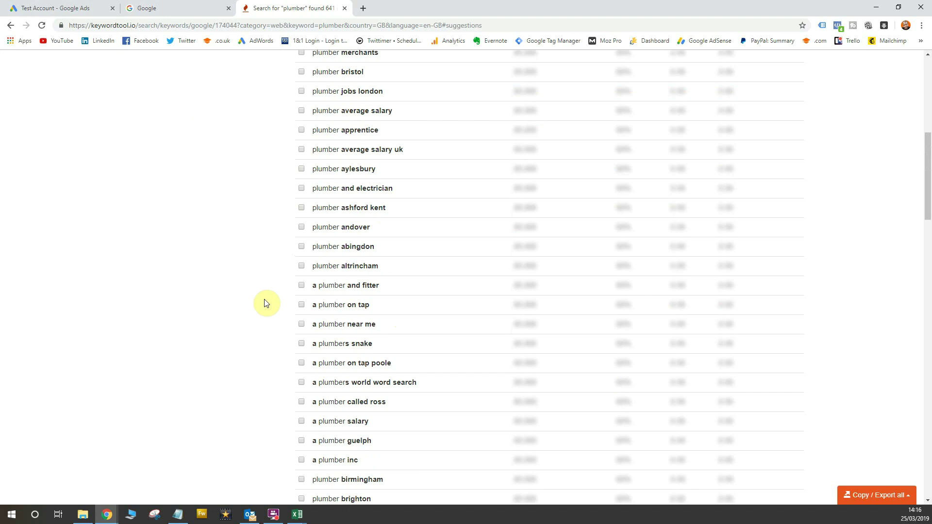
{"action": "scroll", "coordinate": [266, 303], "scroll_direction": "down", "scroll_amount": 8}
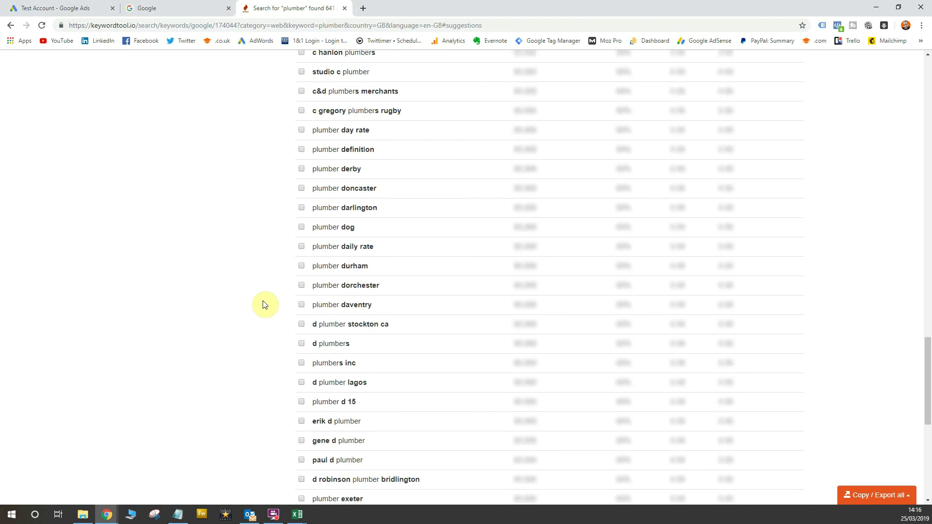
{"action": "scroll", "coordinate": [265, 304], "scroll_direction": "up", "scroll_amount": 20}
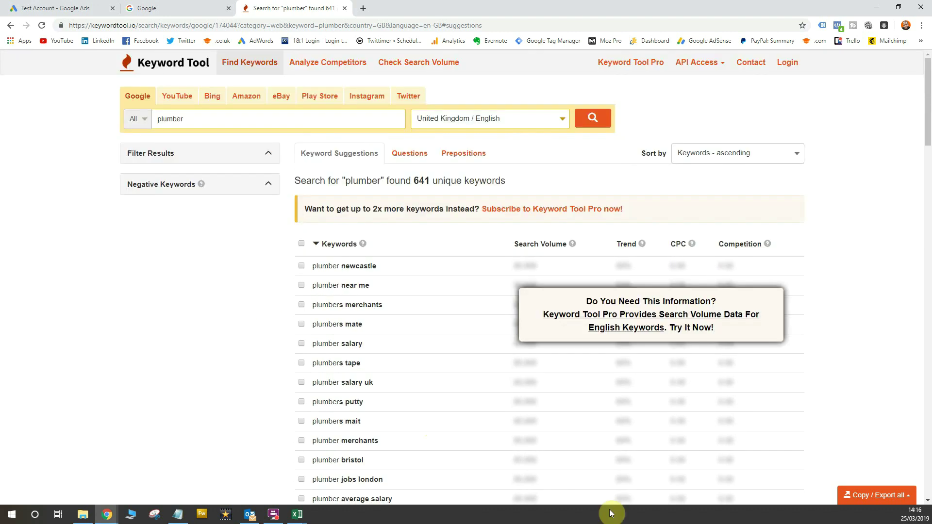
{"action": "left_click", "coordinate": [874, 495]}
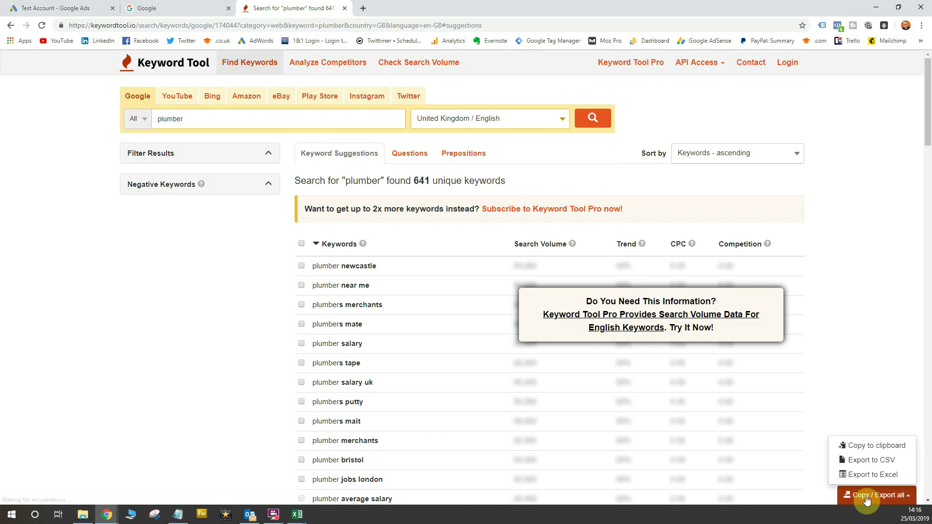
{"action": "left_click", "coordinate": [880, 461]}
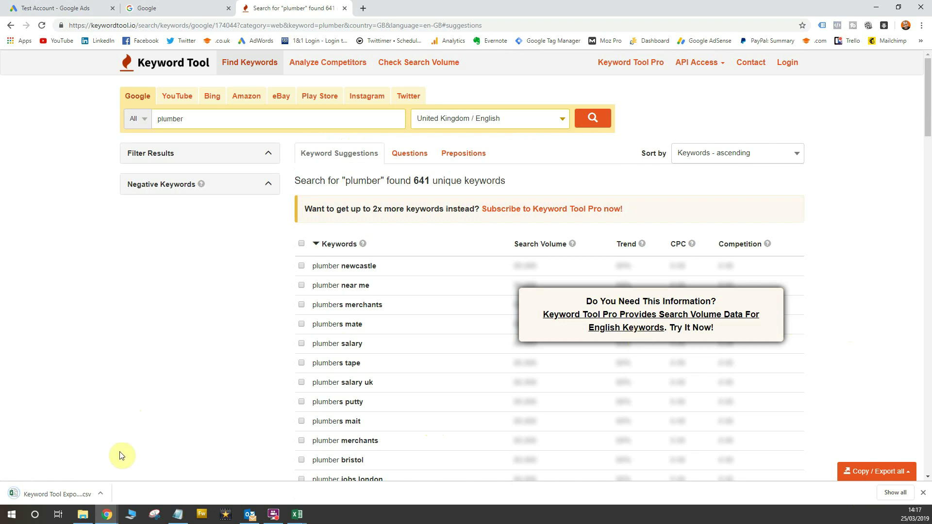
{"action": "left_click", "coordinate": [60, 493]}
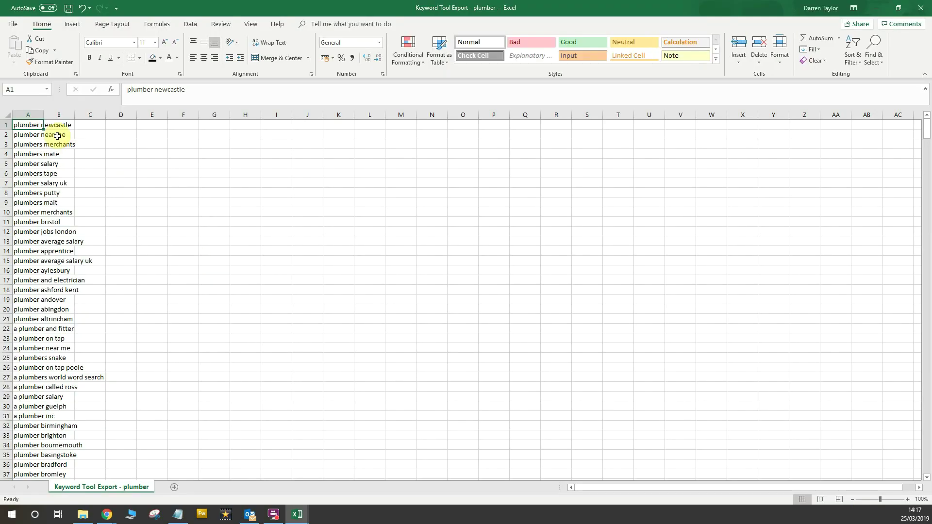
- Autofit column A in Excel and scroll through the exported plumber keywords
{"action": "double_click", "coordinate": [43, 114]}
{"action": "left_click", "coordinate": [117, 199]}
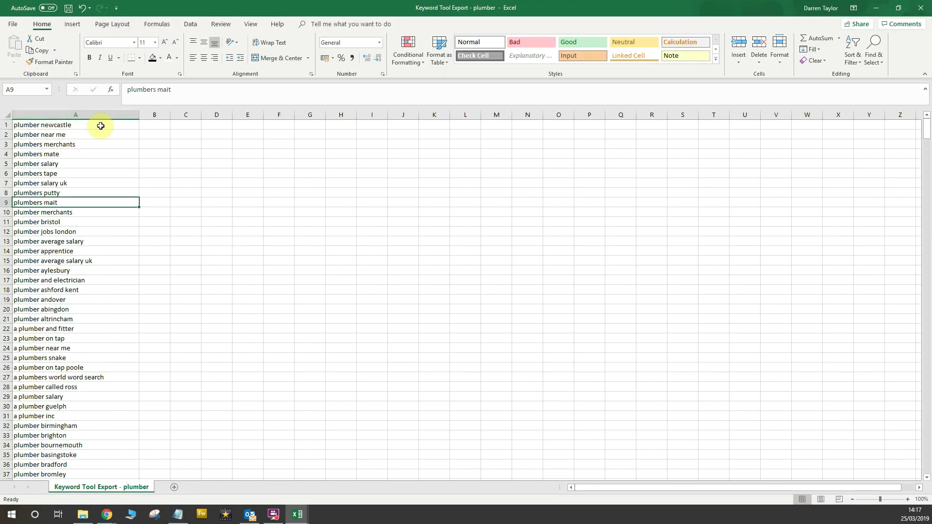
{"action": "scroll", "coordinate": [117, 286], "scroll_direction": "down", "scroll_amount": 20}
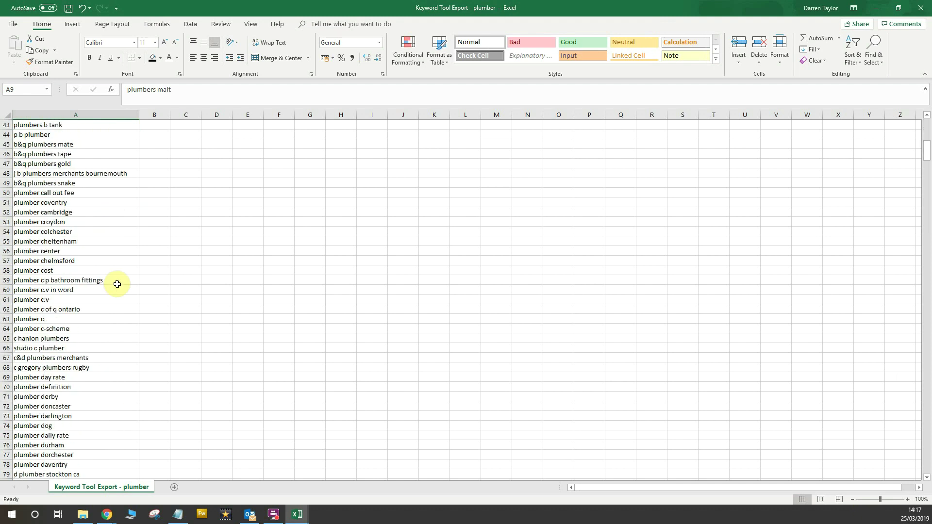
{"action": "scroll", "coordinate": [117, 284], "scroll_direction": "down", "scroll_amount": 20}
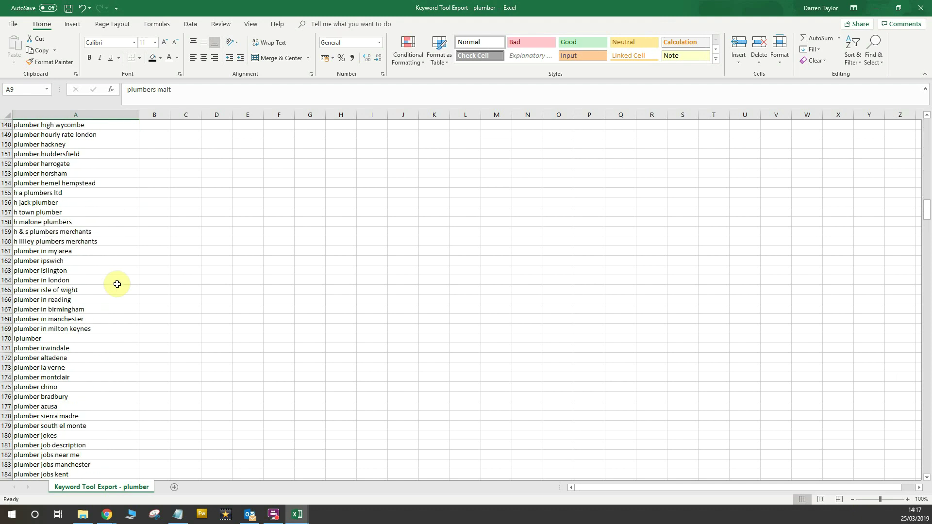
{"action": "scroll", "coordinate": [117, 284], "scroll_direction": "down", "scroll_amount": 20}
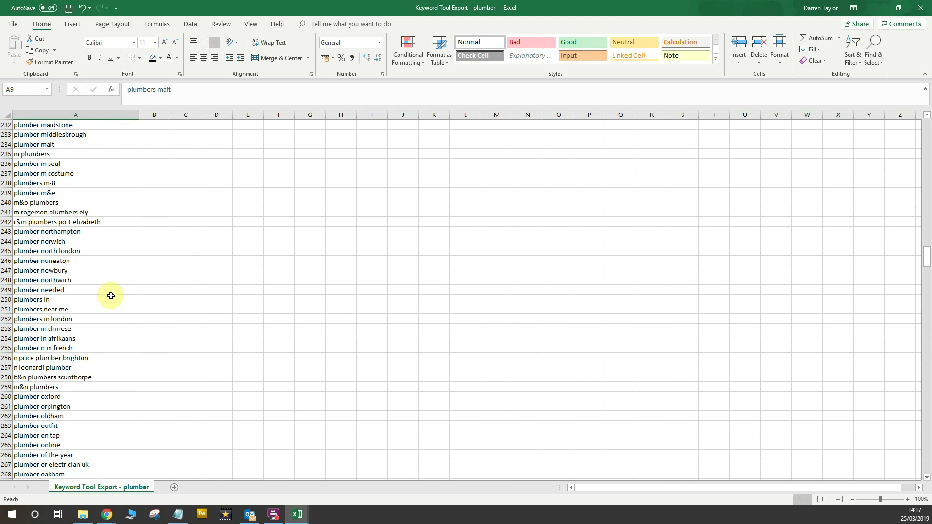
{"action": "scroll", "coordinate": [117, 284], "scroll_direction": "down", "scroll_amount": 10}
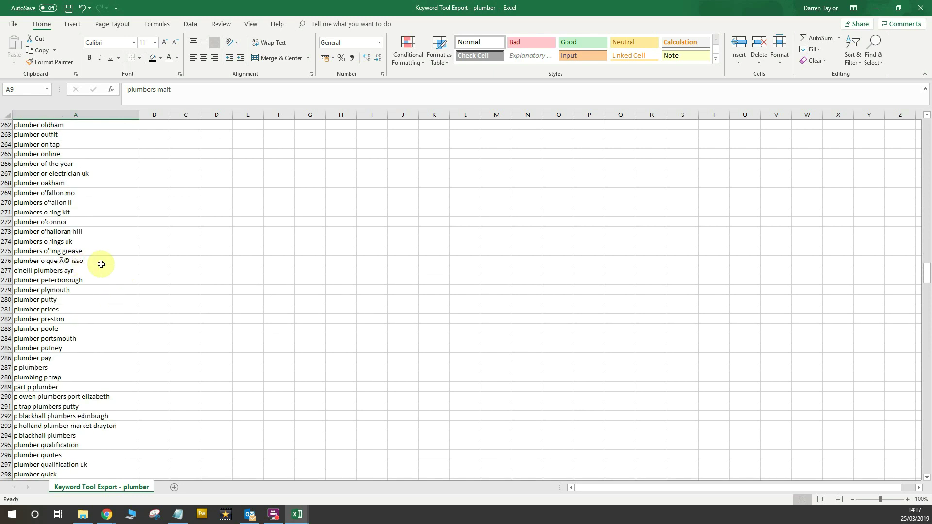
{"action": "scroll", "coordinate": [108, 297], "scroll_direction": "down", "scroll_amount": 5}
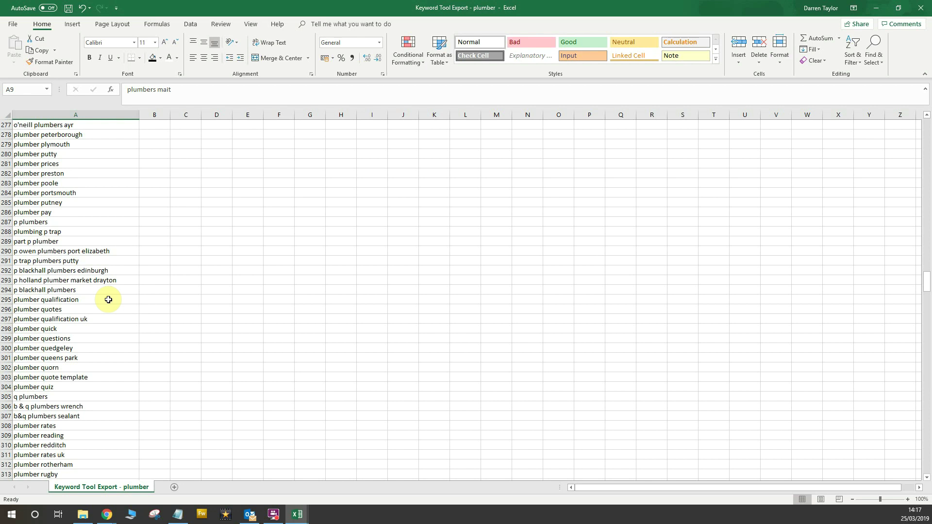
{"action": "scroll", "coordinate": [108, 299], "scroll_direction": "down", "scroll_amount": 6}
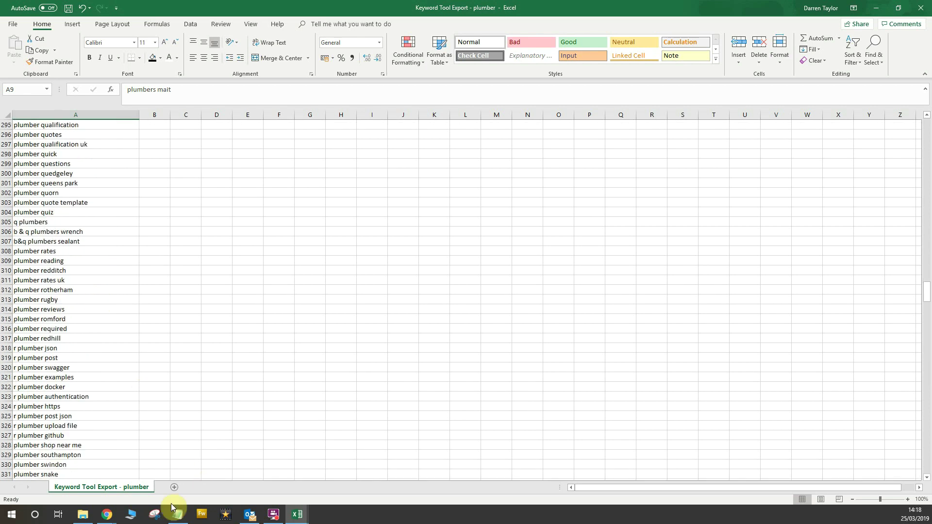
- Bring the Notepad negative-keyword list into view alongside the Excel export
{"action": "left_click", "coordinate": [173, 510]}
{"action": "key", "text": "super+shift+Right"}
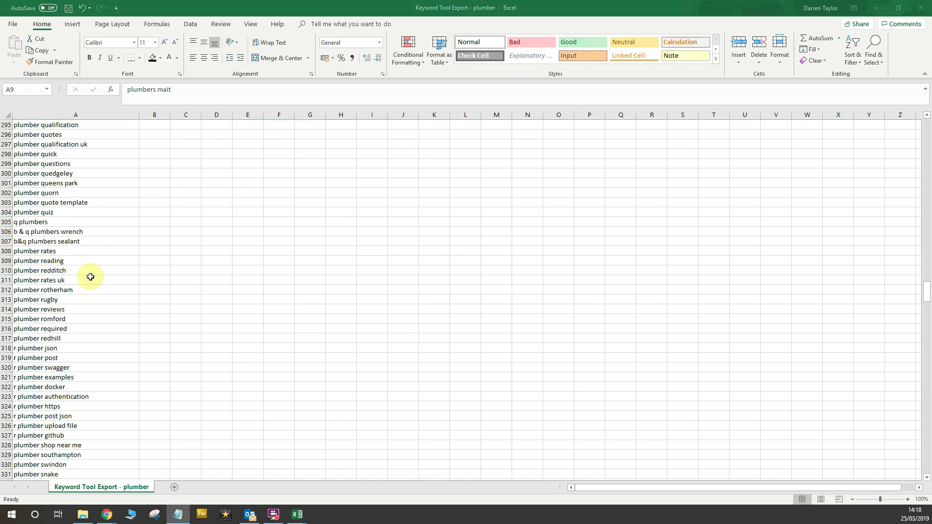
{"action": "scroll", "coordinate": [91, 254], "scroll_direction": "down", "scroll_amount": 10}
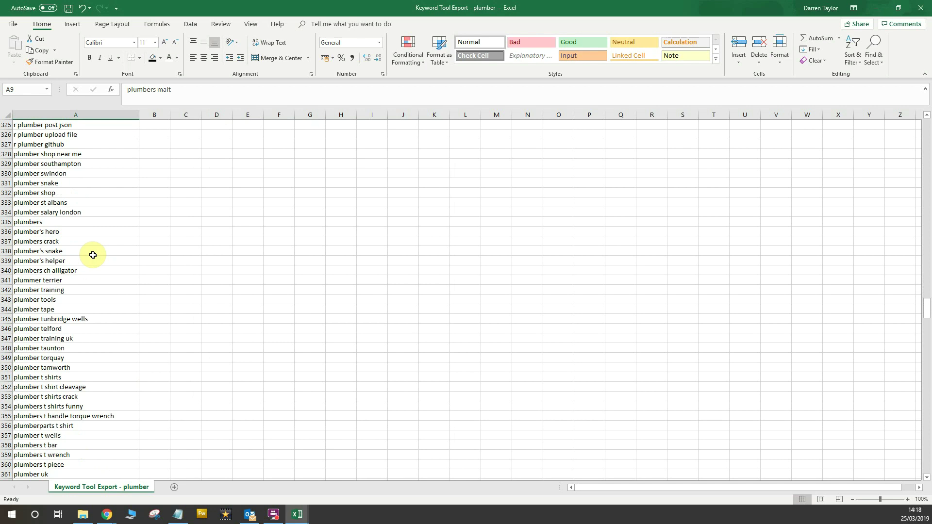
{"action": "left_click", "coordinate": [178, 514]}
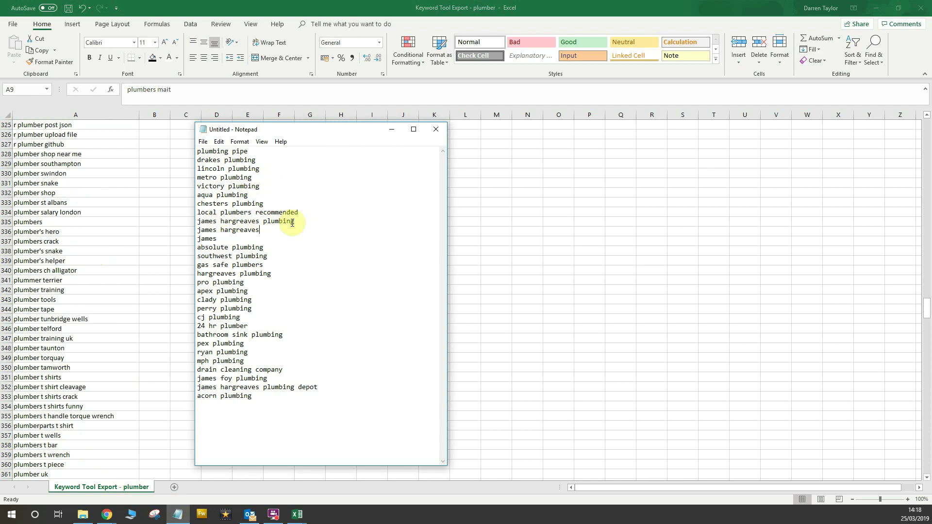
- Split the two-word brand name in Notepad onto separate lines
{"action": "left_click_drag", "start_coordinate": [277, 228], "coordinate": [196, 228]}
{"action": "left_click", "coordinate": [231, 237]}
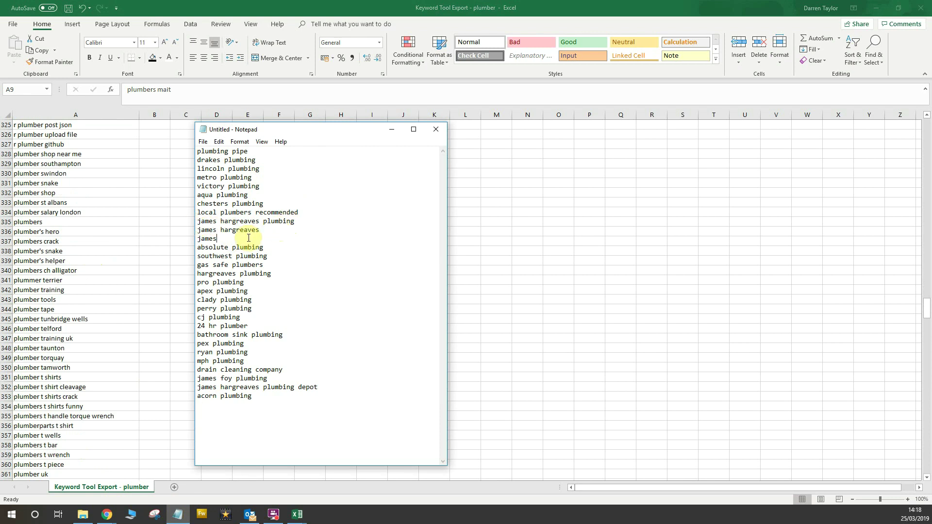
{"action": "left_click", "coordinate": [221, 230]}
{"action": "key", "text": "Return"}
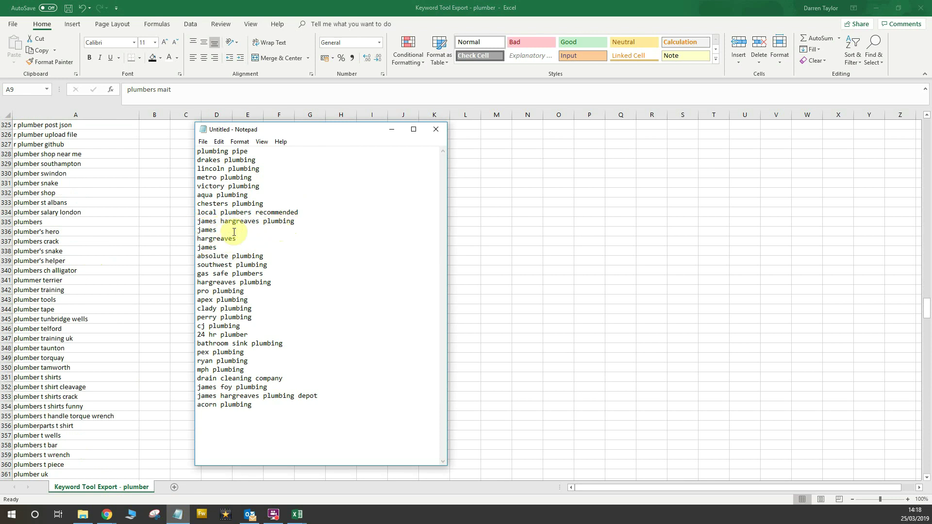
- Delete the brand-plus-plumbing line and return to the browser's keyword results
{"action": "left_click_drag", "start_coordinate": [292, 222], "coordinate": [195, 223]}
{"action": "key", "text": "BackSpace"}
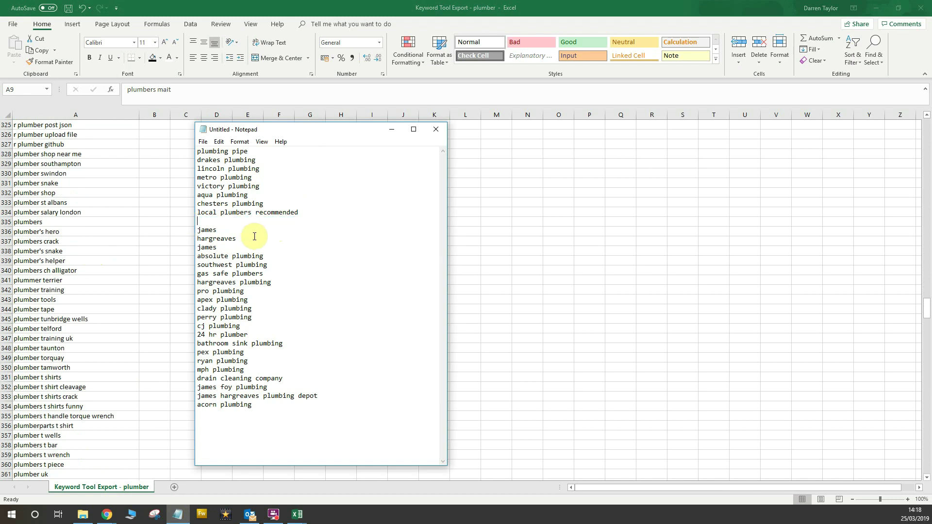
{"action": "key", "text": "BackSpace"}
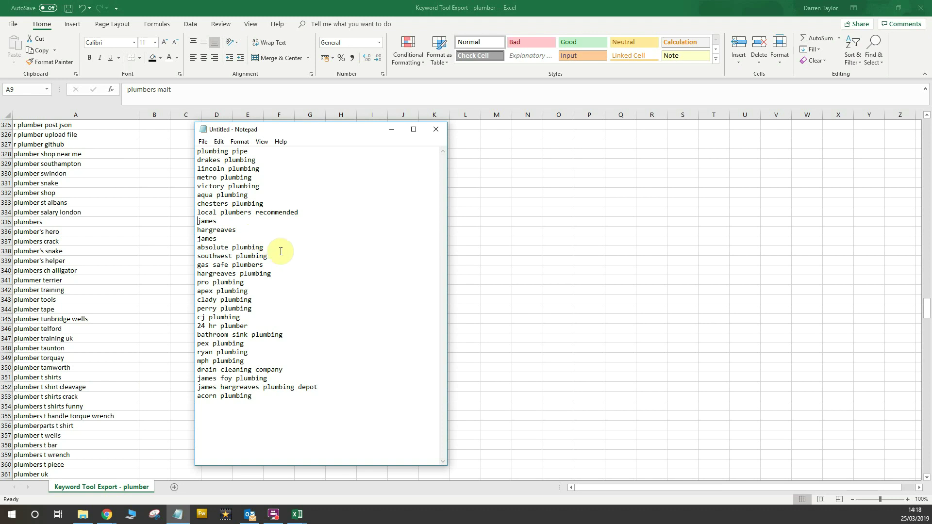
{"action": "mouse_move", "coordinate": [116, 519]}
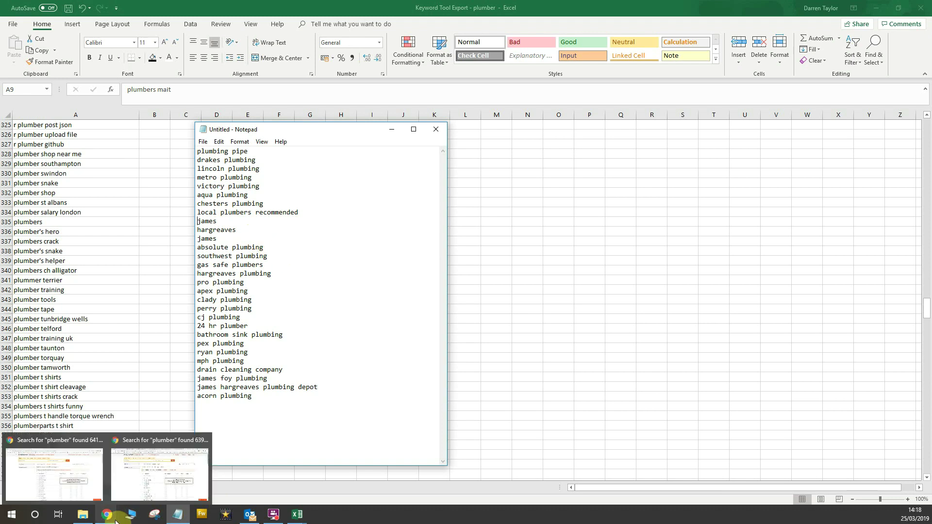
{"action": "left_click", "coordinate": [85, 478]}
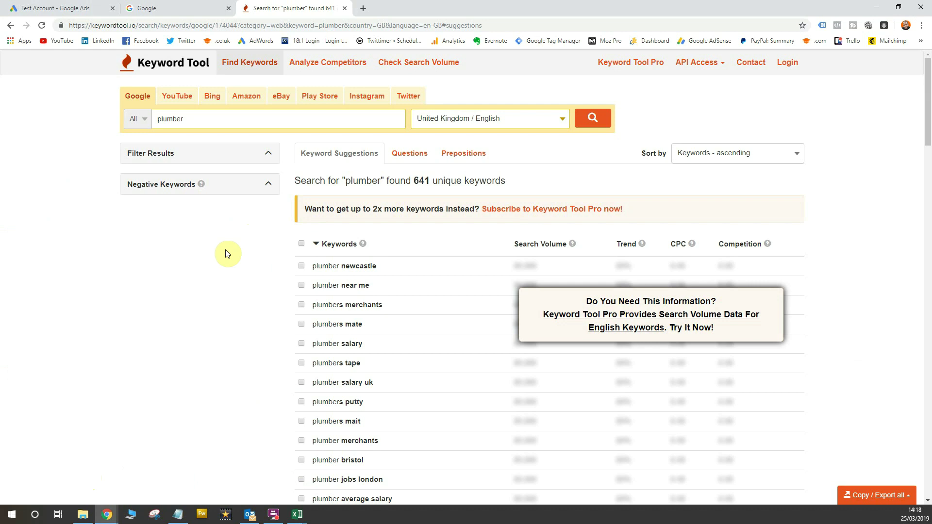
- Search Google for 'plumber'
{"action": "left_click", "coordinate": [150, 9]}
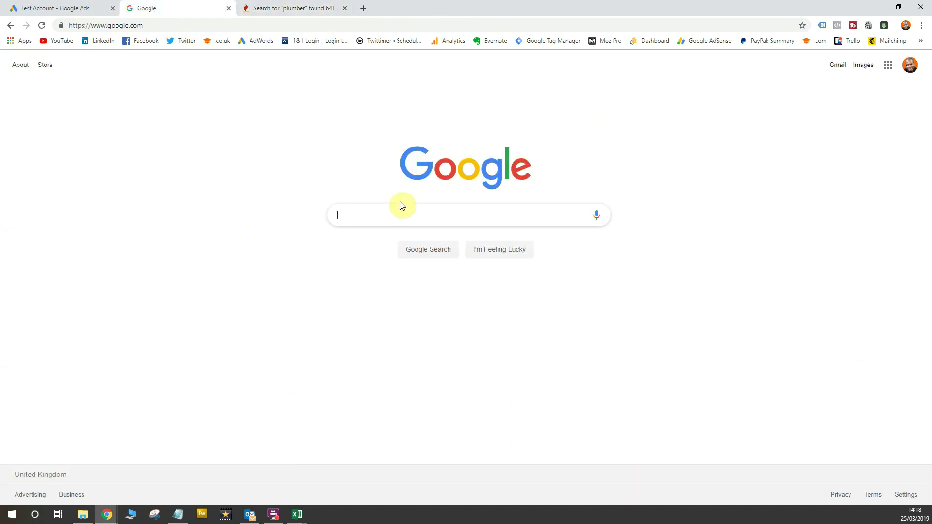
{"action": "left_click", "coordinate": [410, 210]}
{"action": "type", "text": "plumber"}
{"action": "key", "text": "Return"}
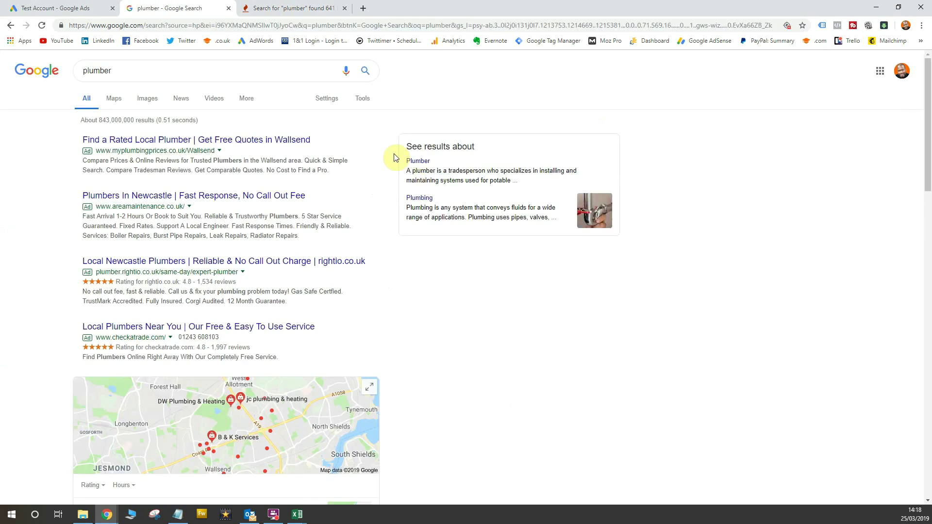
- Extend the query to 'plumber a' to see its autocomplete suggestions
{"action": "left_click", "coordinate": [217, 70]}
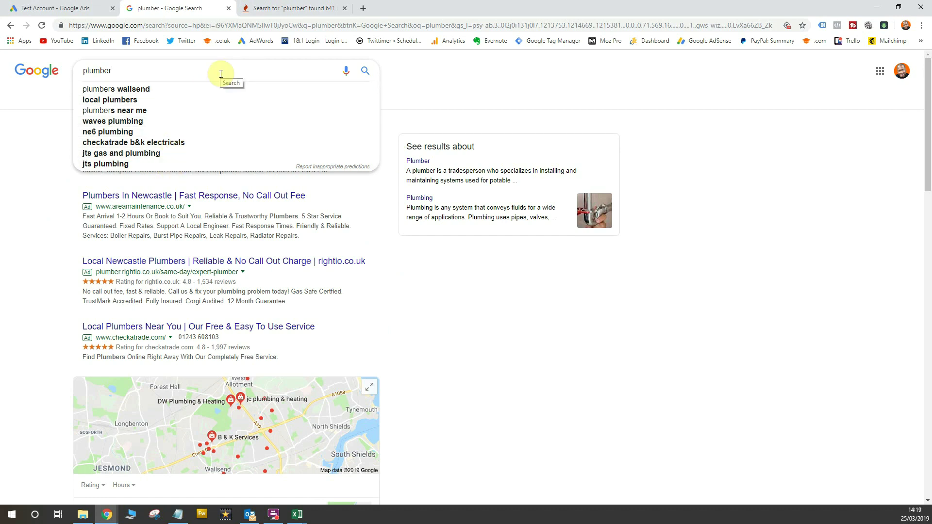
{"action": "type", "text": "a"}
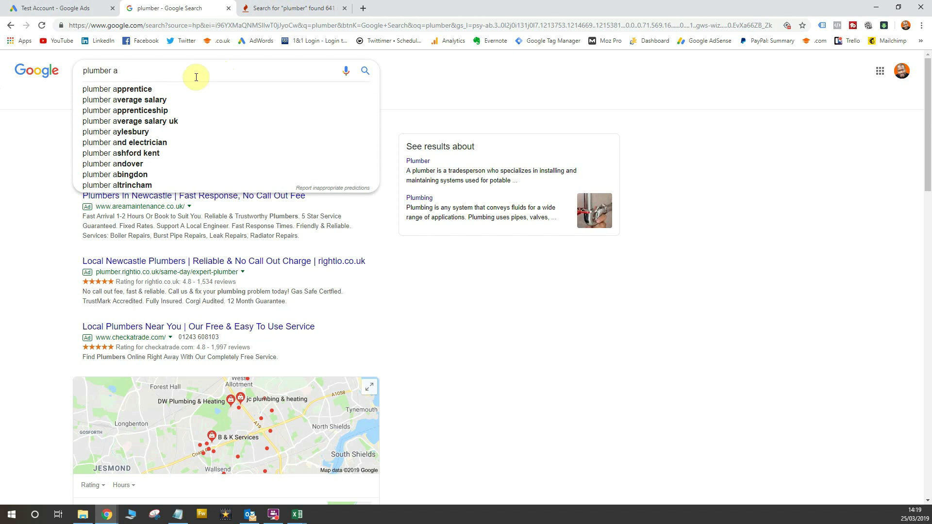
{"action": "key", "text": "BackSpace"}
- Change the query to 'plumber b', then 'plumber c', reading each suggestion list
{"action": "type", "text": "b"}
{"action": "key", "text": "BackSpace"}
{"action": "type", "text": "c"}
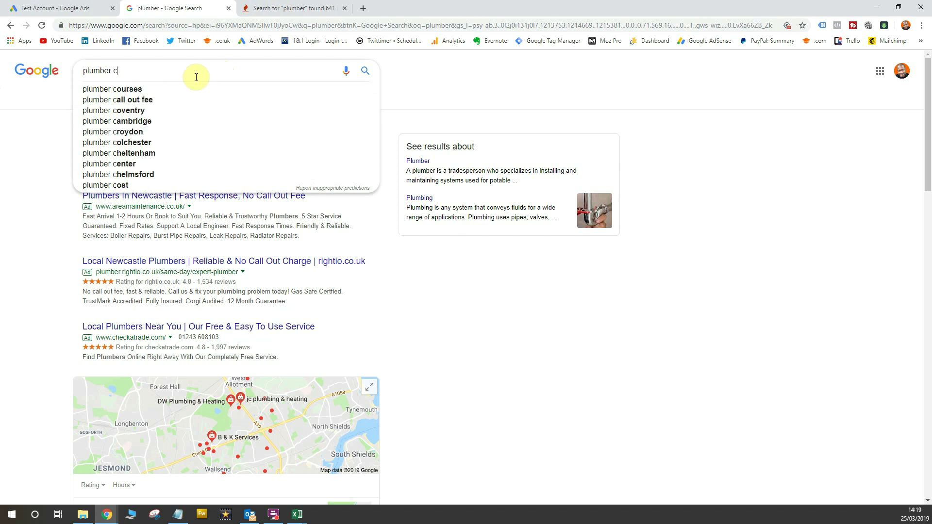